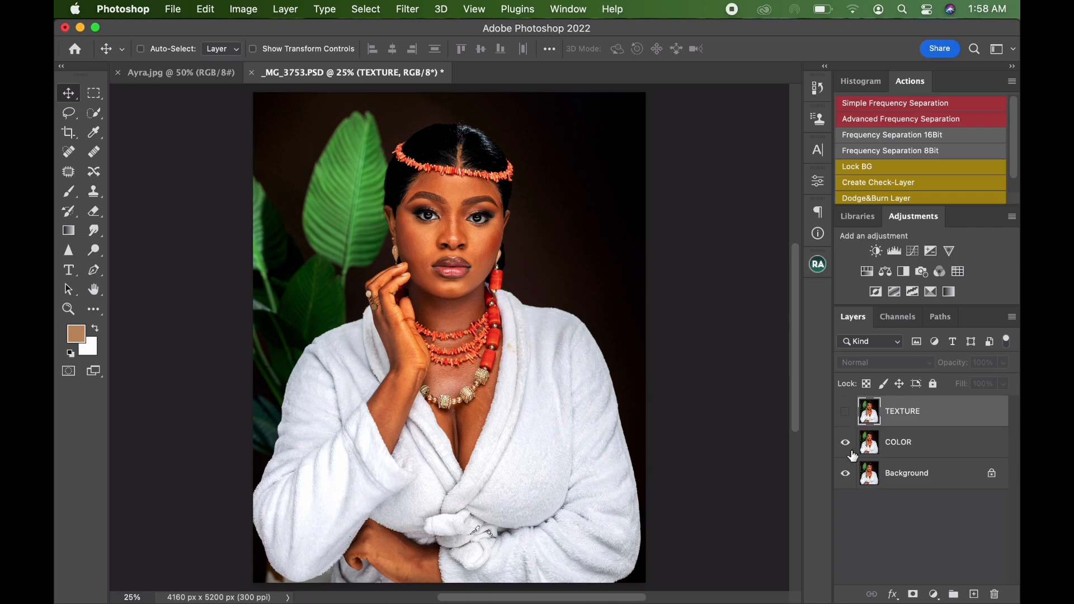
Apply a Gaussian Blur to the COLOR layer, checking the face in the preview and raising the radius until the skin texture is smoothed.
left_click(922, 453)
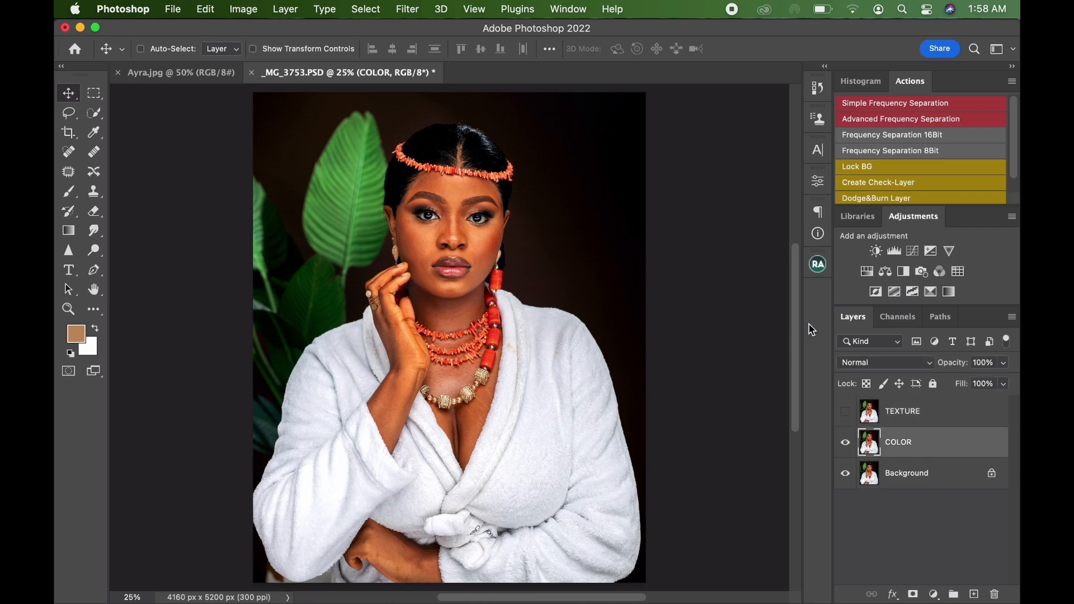
left_click(407, 11)
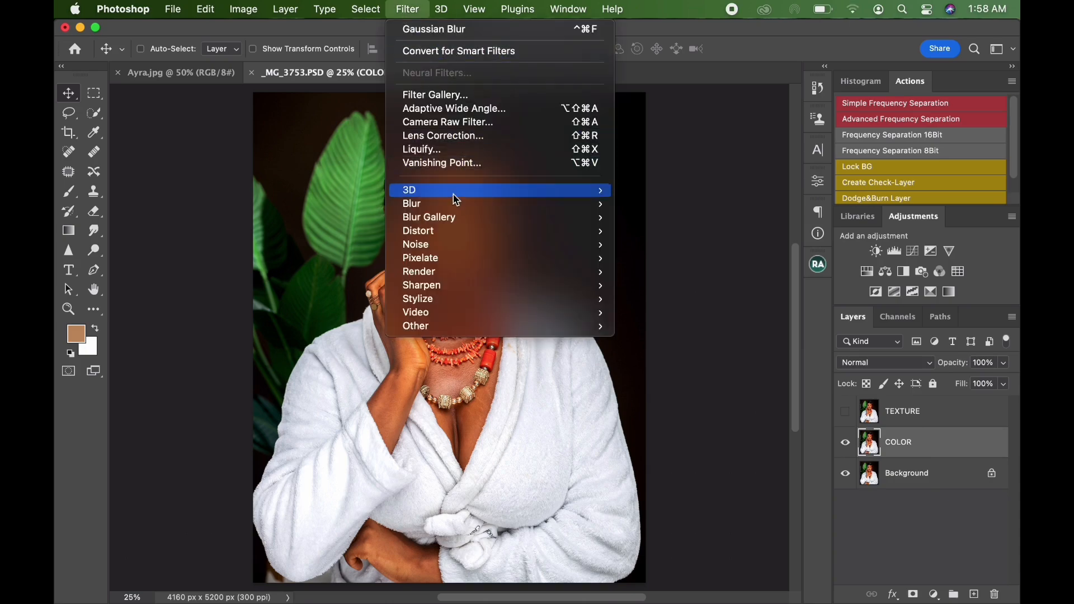
mouse_move(448, 204)
left_click(674, 257)
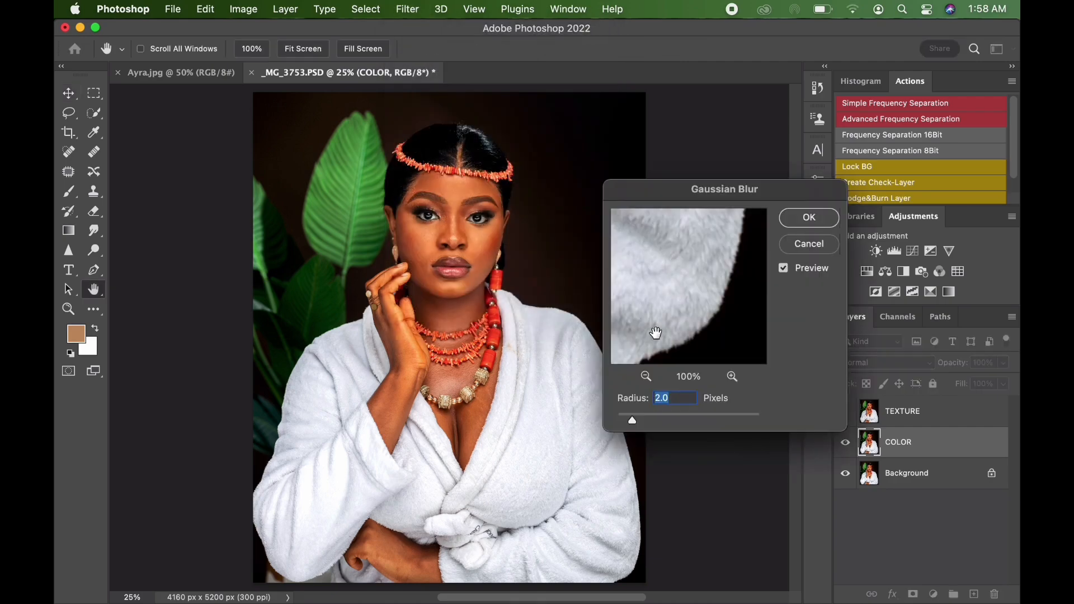
left_click_drag(630, 420, 612, 432)
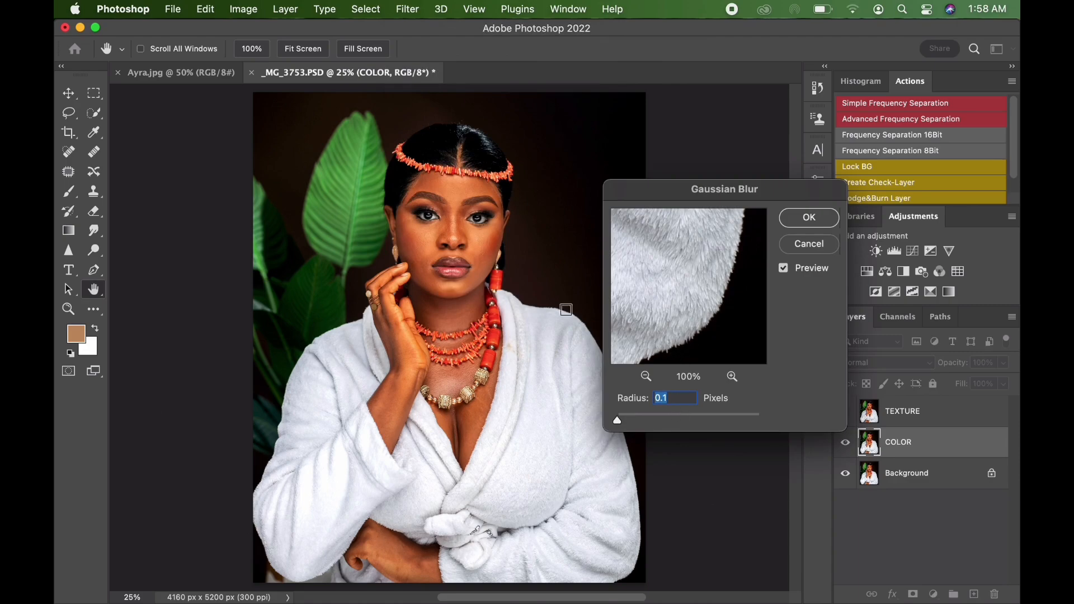
left_click(453, 234)
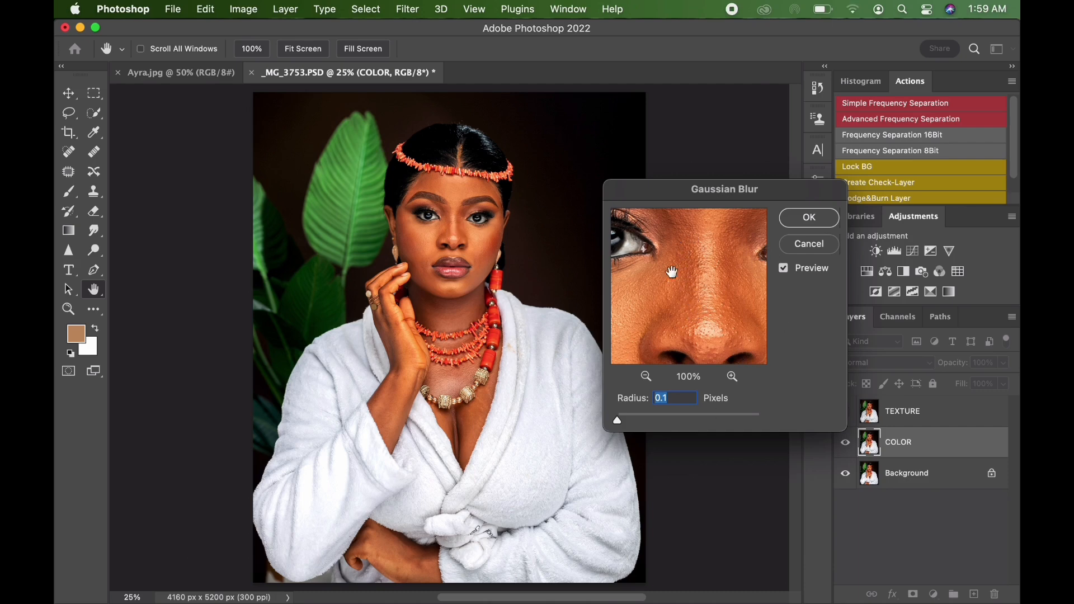
left_click_drag(617, 422, 640, 424)
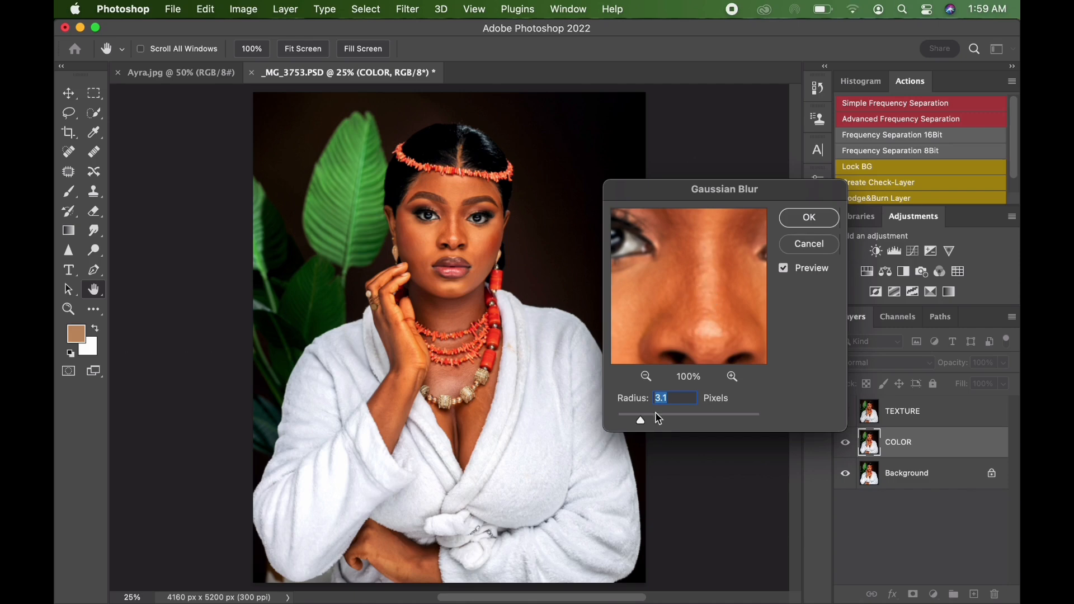
left_click_drag(640, 422, 659, 429)
left_click(807, 222)
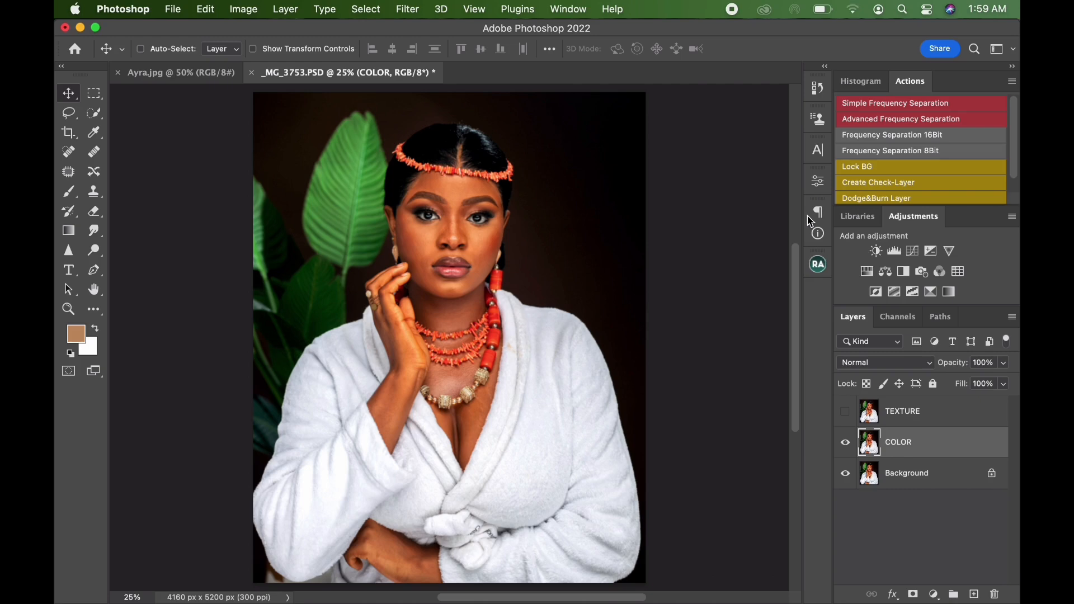
Show the TEXTURE layer and run Apply Image on it with the COLOR layer as source, Subtract blending, scale 2 and offset 128.
left_click(940, 415)
left_click(845, 413)
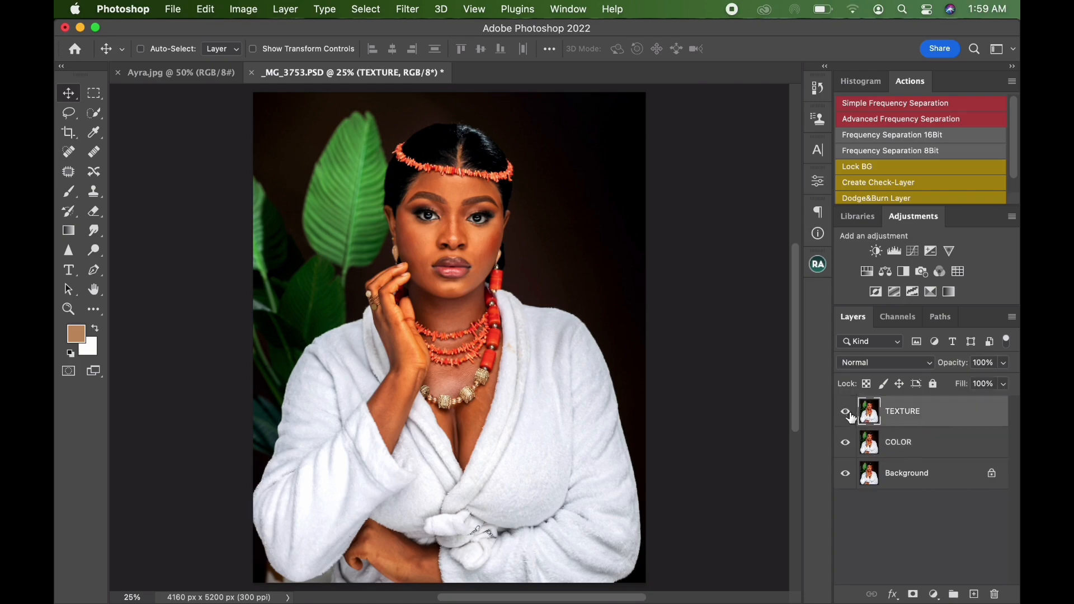
left_click(250, 10)
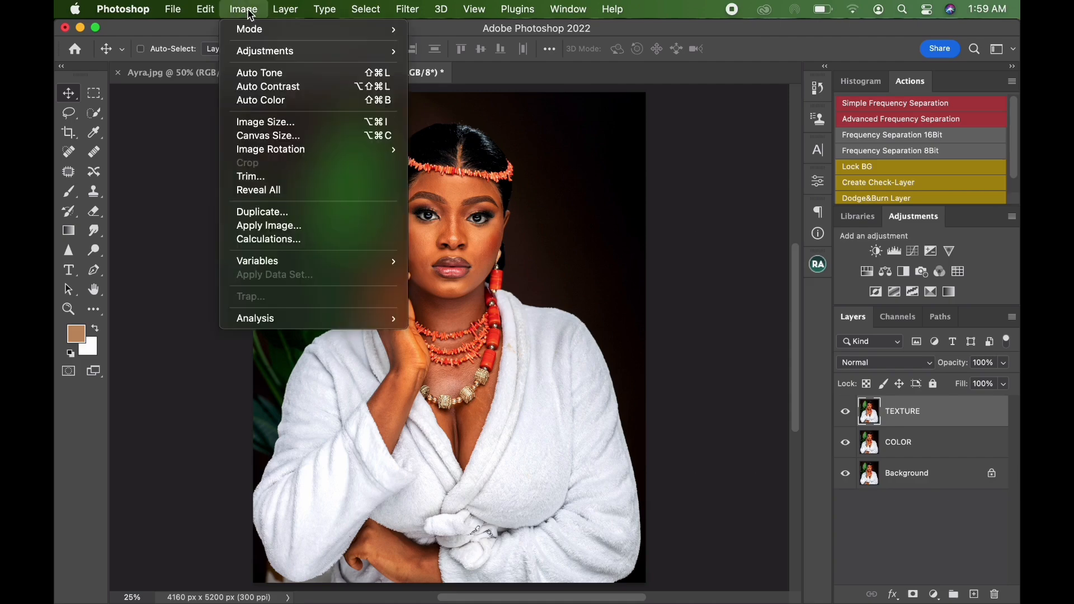
left_click(280, 229)
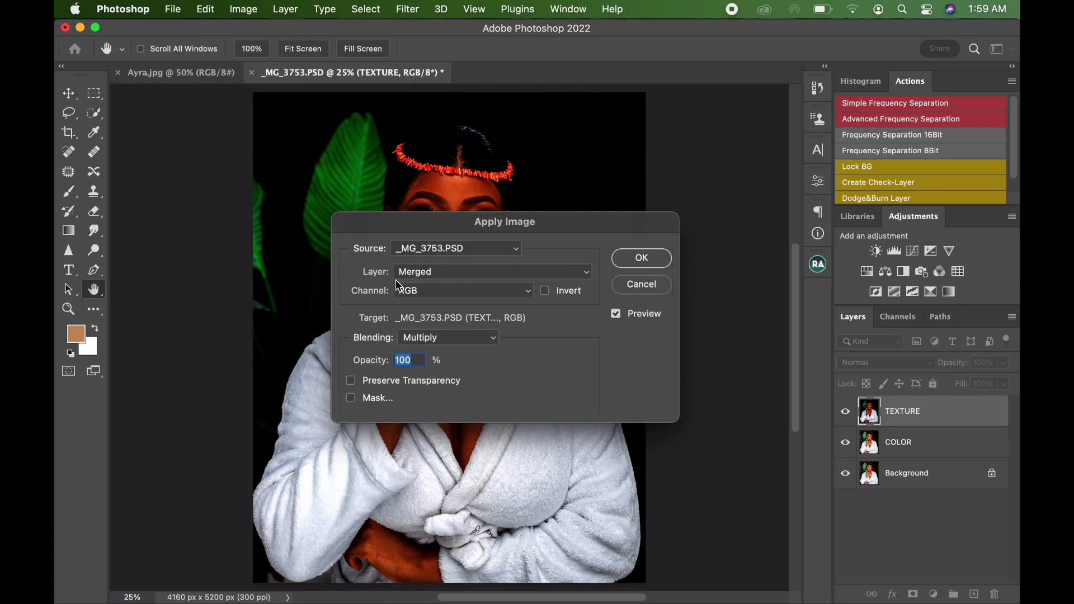
left_click(445, 275)
left_click(440, 313)
left_click(430, 338)
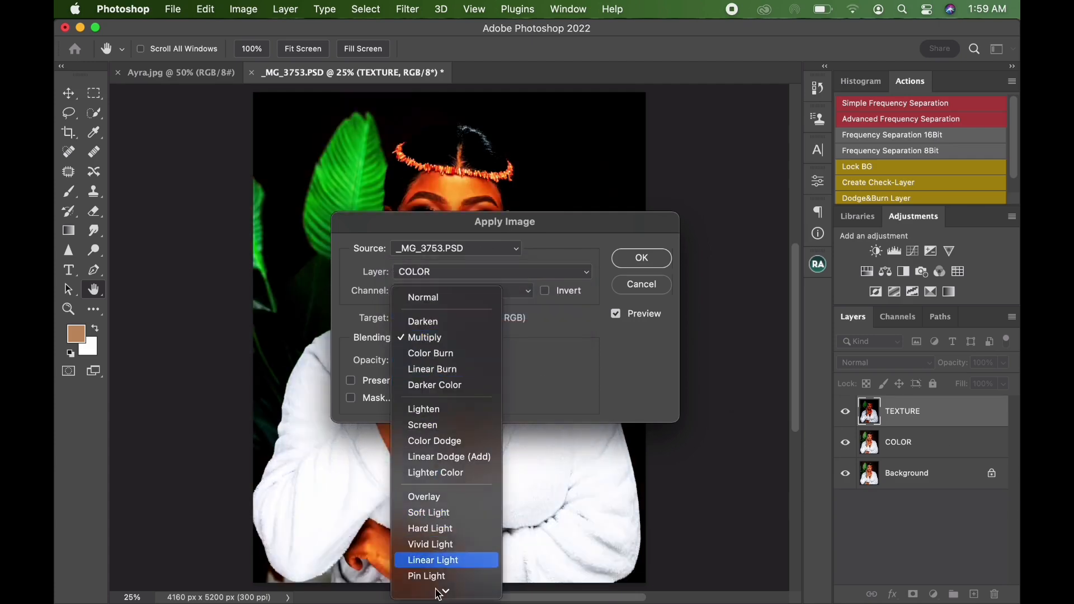
left_click(433, 531)
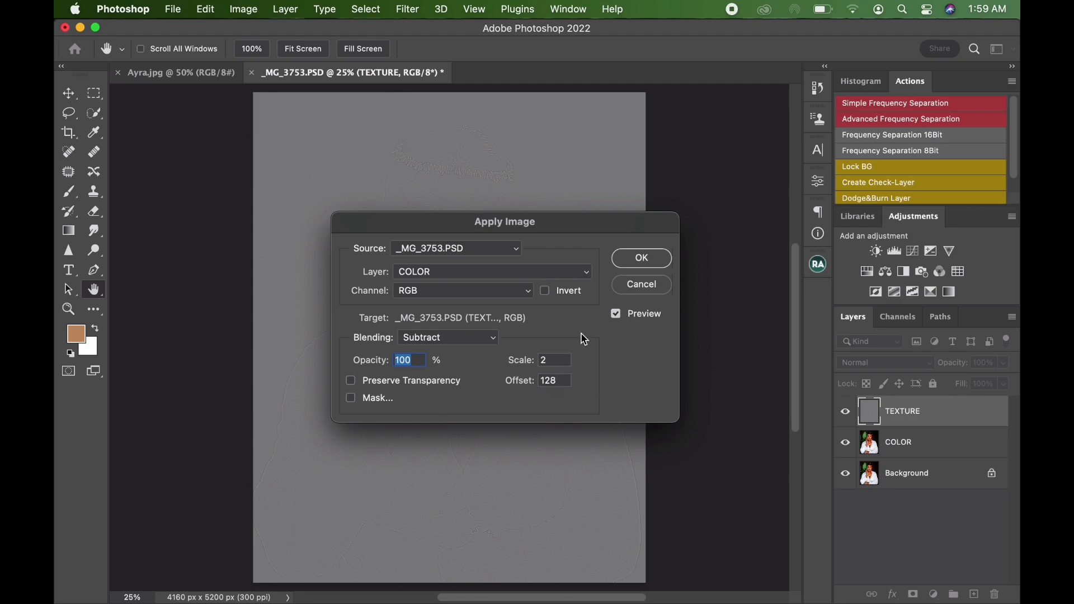
left_click(640, 261)
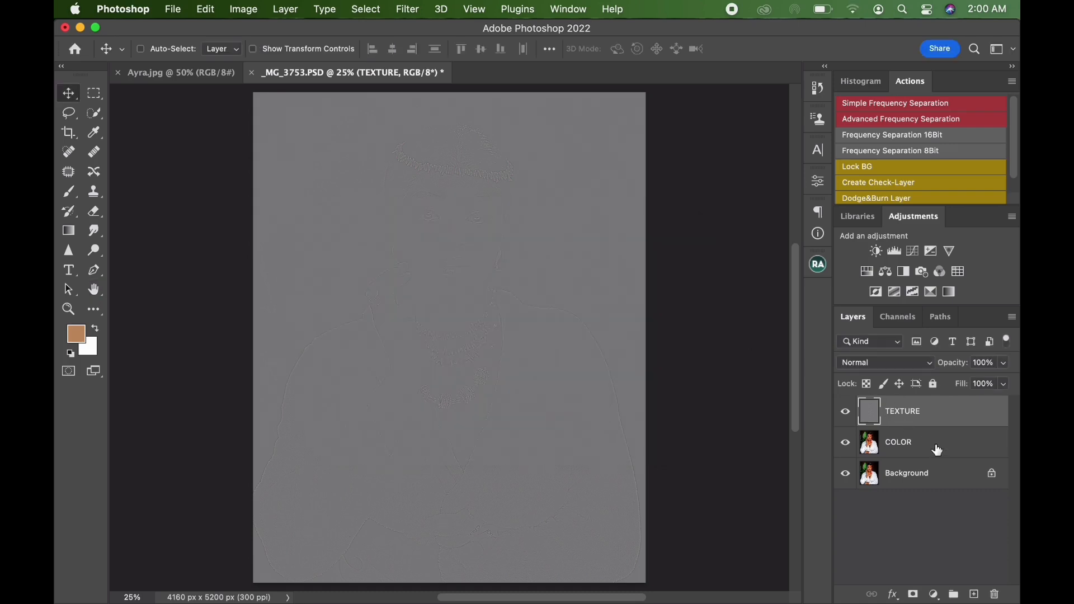
Group the TEXTURE and COLOR layers and name the group FS.
left_click(957, 449, "super")
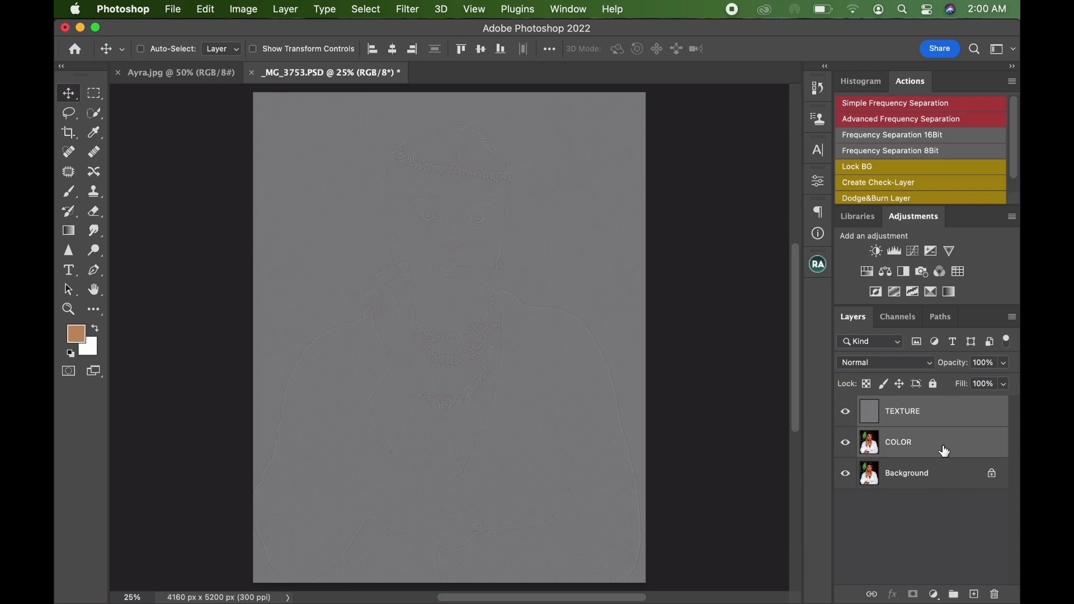
left_click_drag(949, 446, 952, 591)
double_click(902, 406)
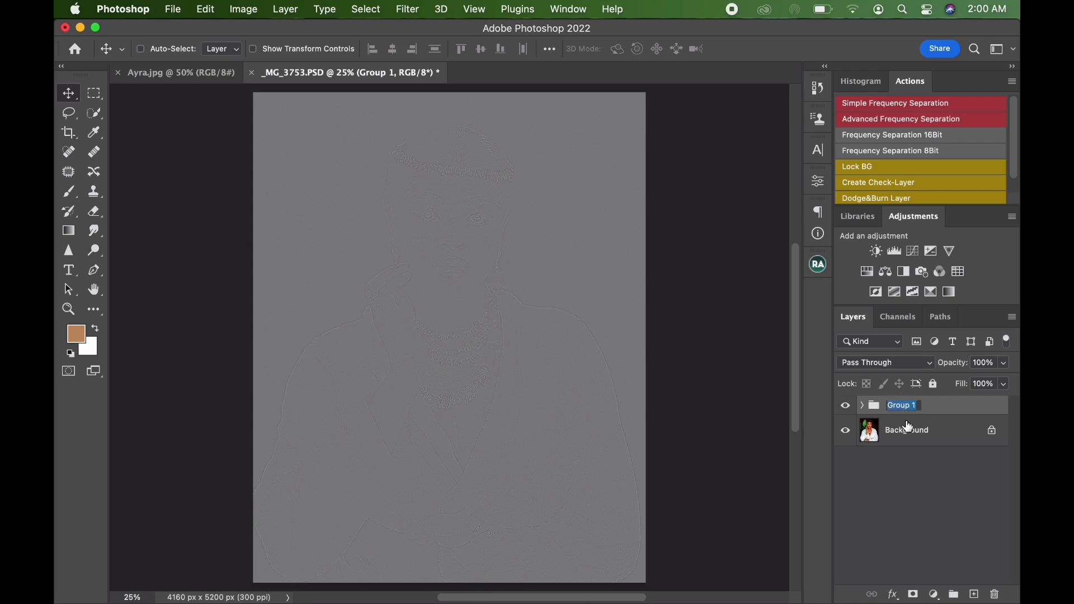
type("FS")
key("Return")
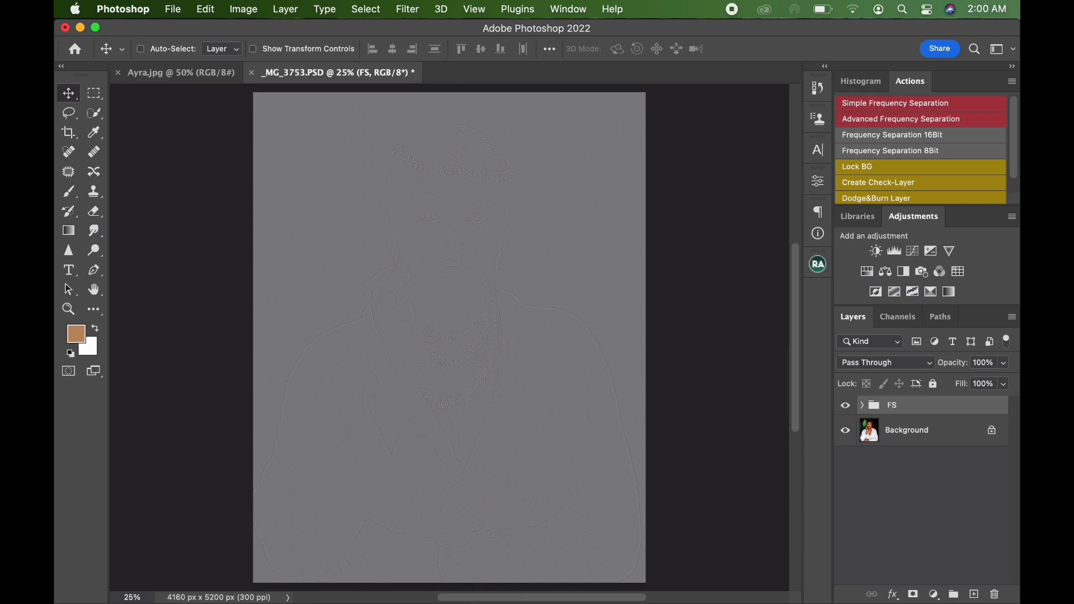
Set the blend mode of the TEXTURE layer inside the FS group to Linear Light.
left_click(862, 405)
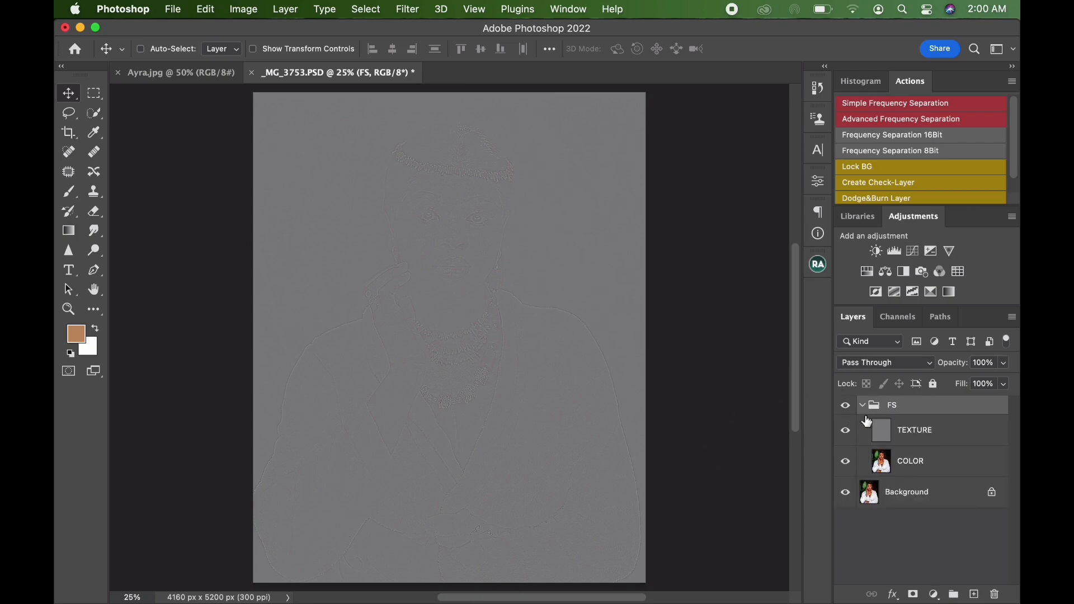
left_click(936, 441)
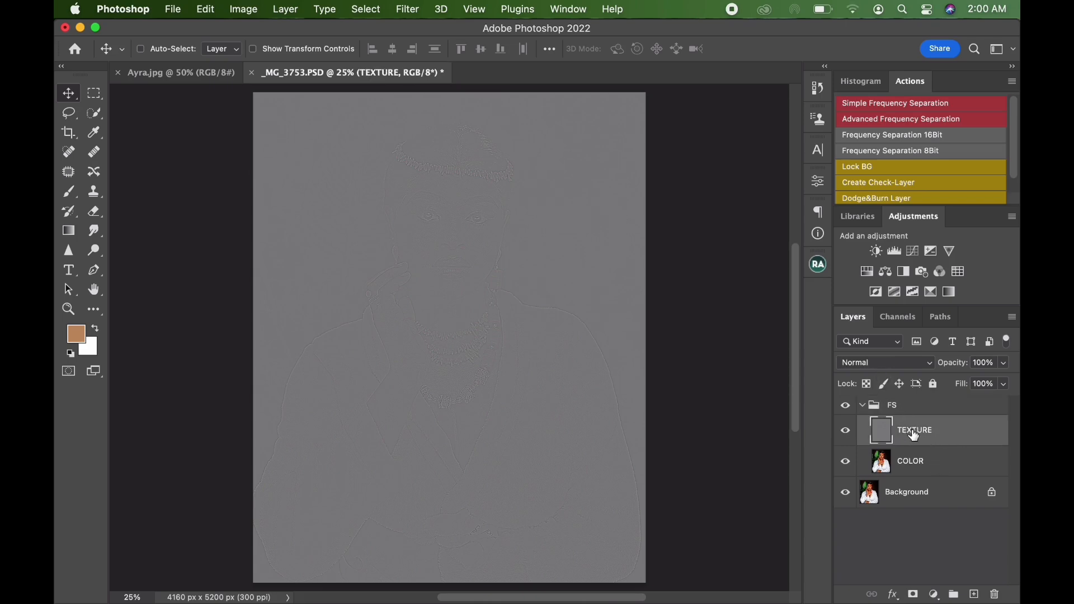
left_click(887, 371)
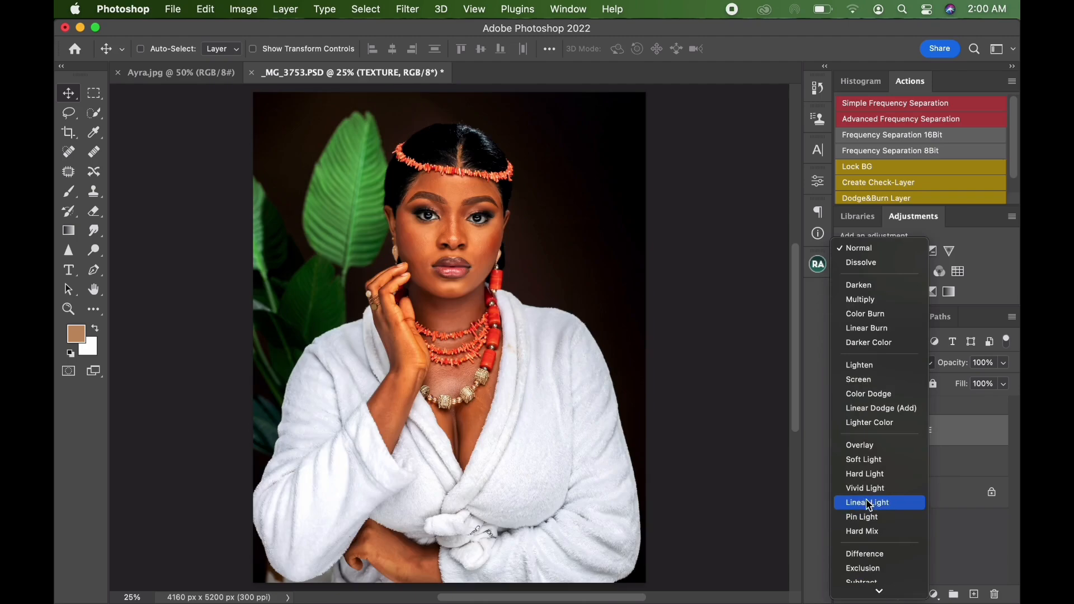
left_click(869, 503)
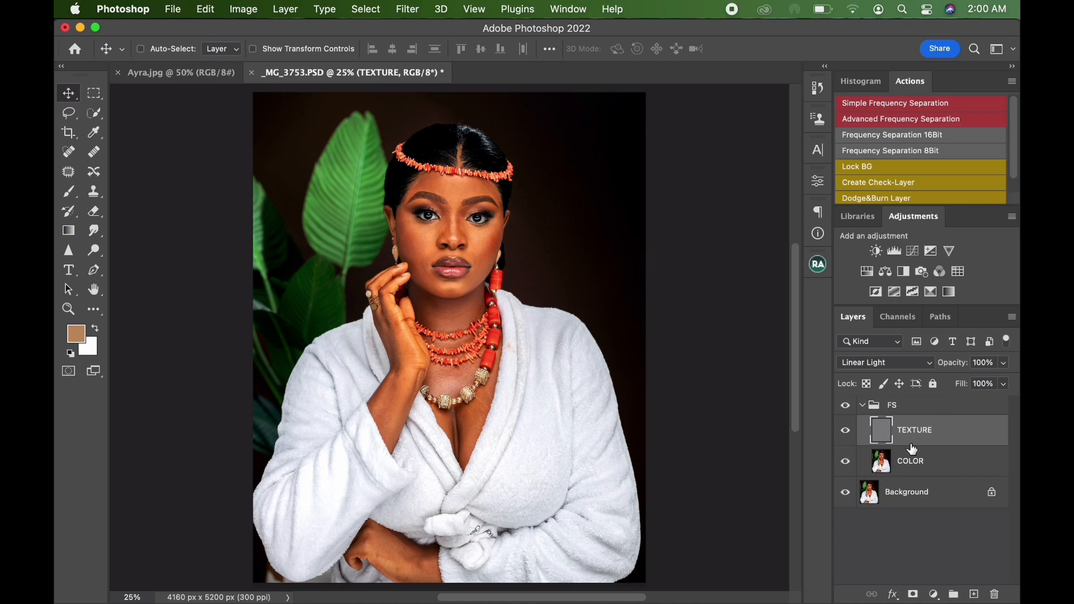
Clone clean skin texture over the blemishes beside the nose and under the eye on the TEXTURE layer with the Clone Stamp.
left_click(933, 473)
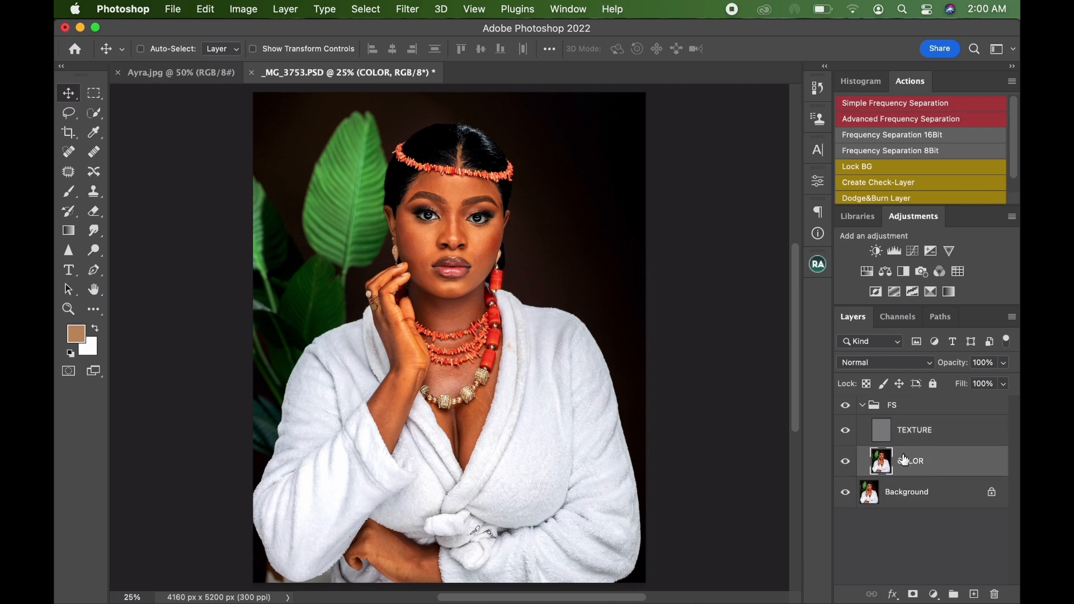
left_click(937, 440)
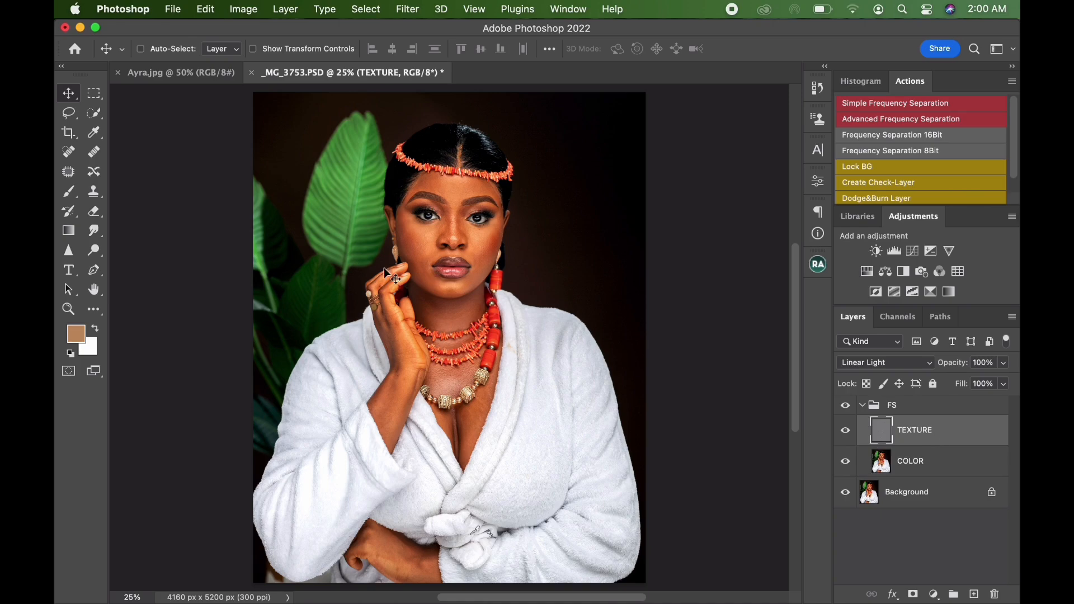
key("super+equal")
key("super+equal")
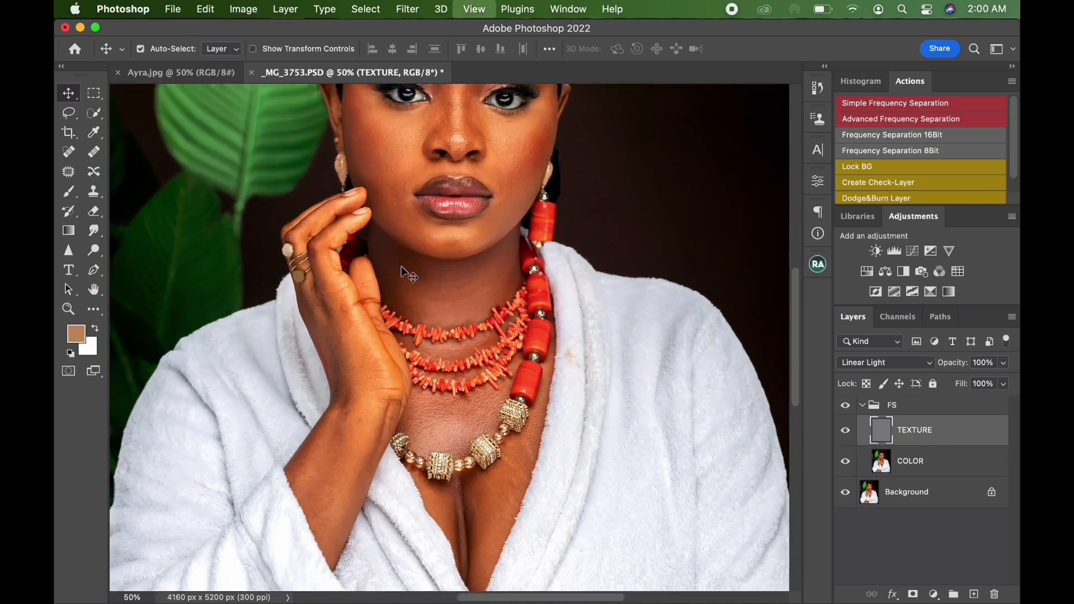
scroll(496, 261, "down", 2)
key("super+equal")
left_click_drag(467, 240, 450, 372)
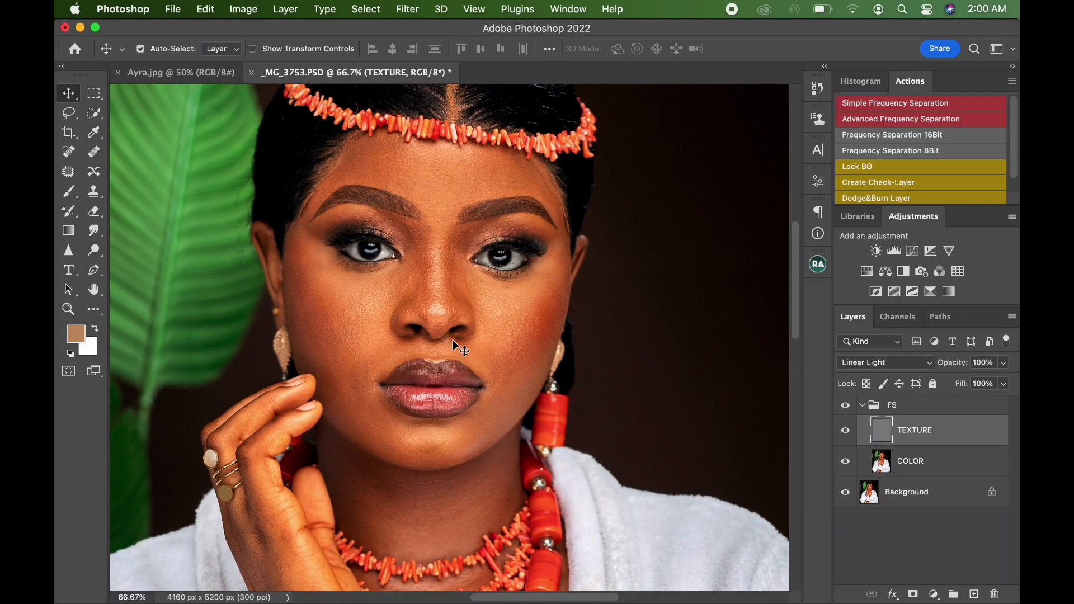
key("super+equal")
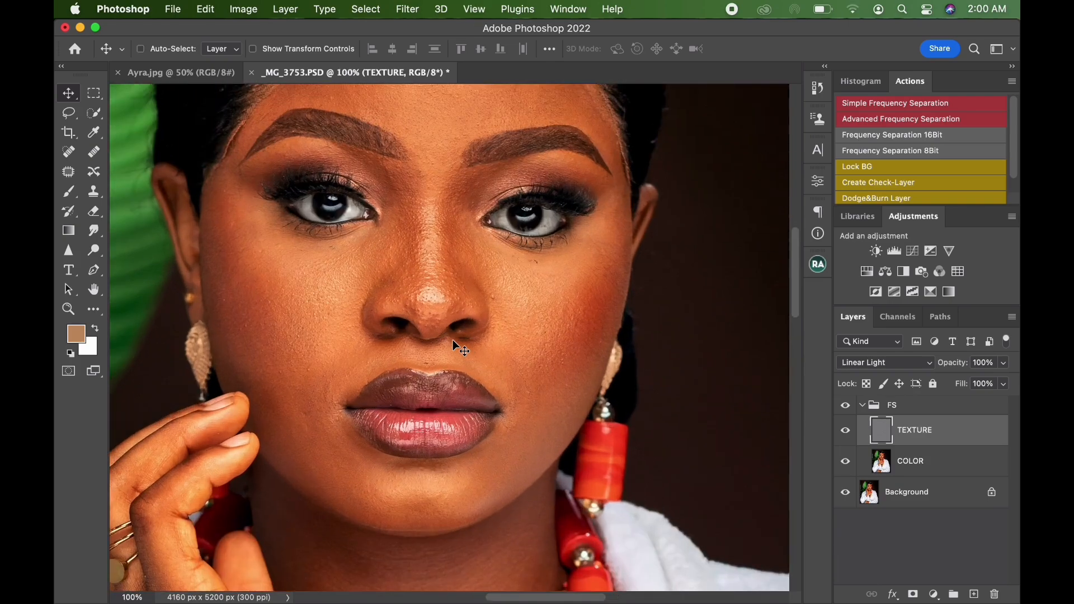
left_click(94, 195)
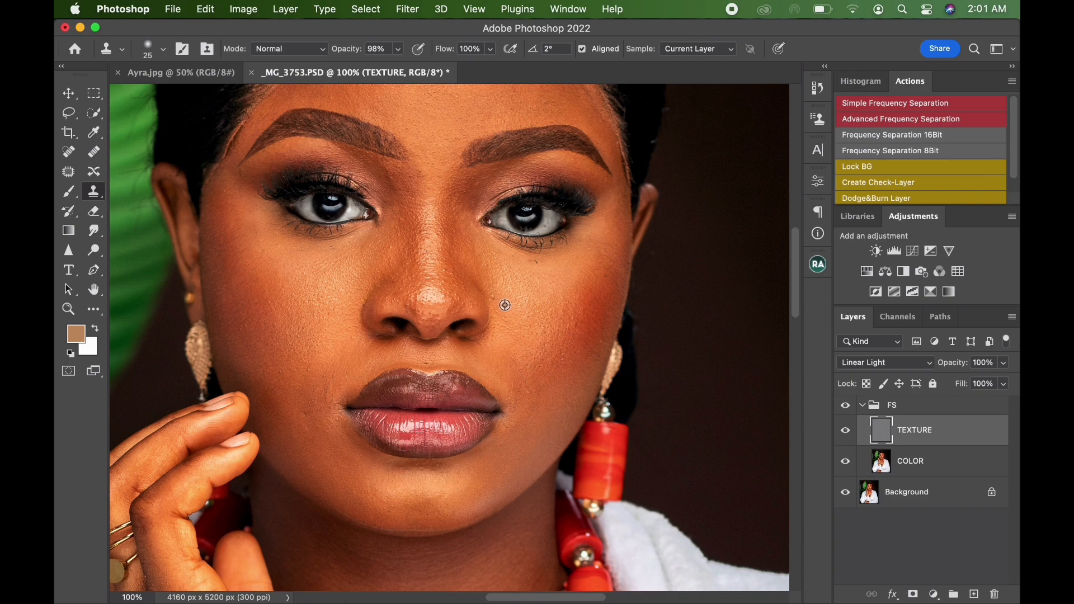
left_click(504, 304, "alt")
left_click_drag(493, 300, 493, 295)
left_click(546, 261, "alt")
left_click_drag(535, 260, 537, 264)
Clone clean texture over the spots on the cheek near the hand and just above the upper lip.
left_click(309, 368, "alt")
left_click_drag(304, 375, 303, 372)
left_click(431, 359, "alt")
left_click_drag(427, 362, 431, 361)
Clone clean skin texture over the flaws at the temples and along the forehead hairline on the TEXTURE layer.
scroll(333, 357, "up", 5)
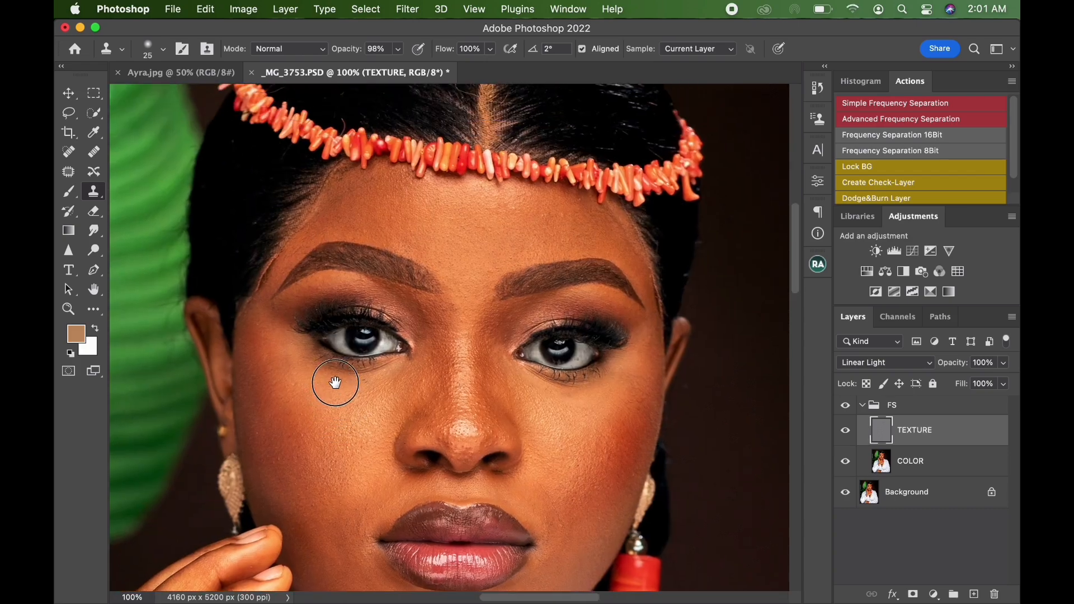
mouse_move(283, 273)
left_mouse_down()
mouse_move(276, 259)
mouse_move(258, 289)
left_mouse_up()
left_click(330, 212, "alt")
left_click_drag(322, 197, 341, 176)
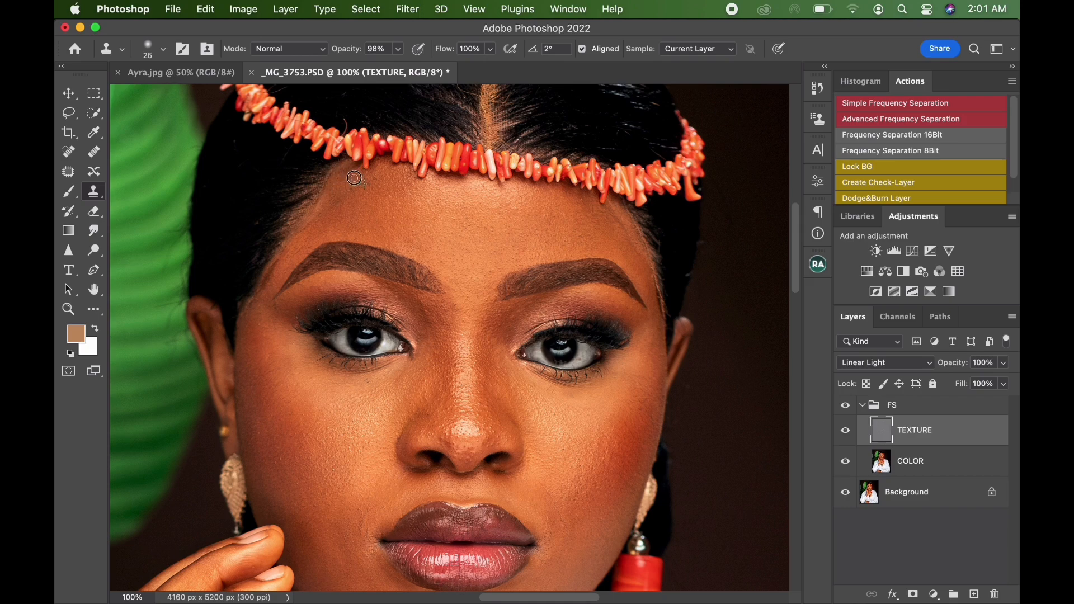
left_click(552, 223, "alt")
left_click(643, 270, "alt")
left_click(244, 315, "alt")
Select the COLOR layer and prepare the Mixer Brush with a cleaned brush for blending the skin tones.
key("super+minus")
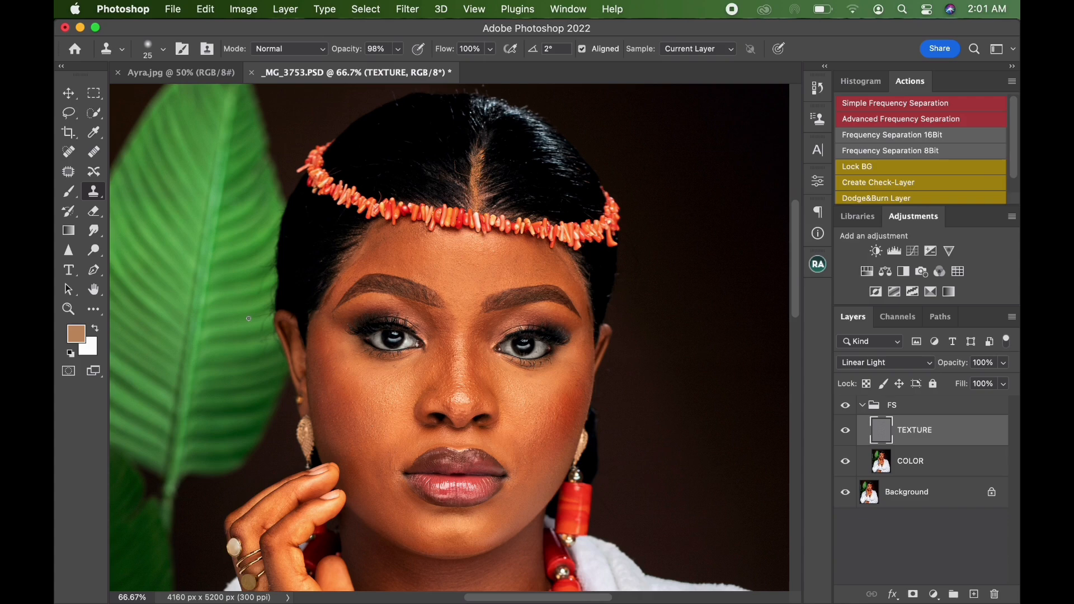
key("super+minus")
left_click_drag(503, 364, 491, 297)
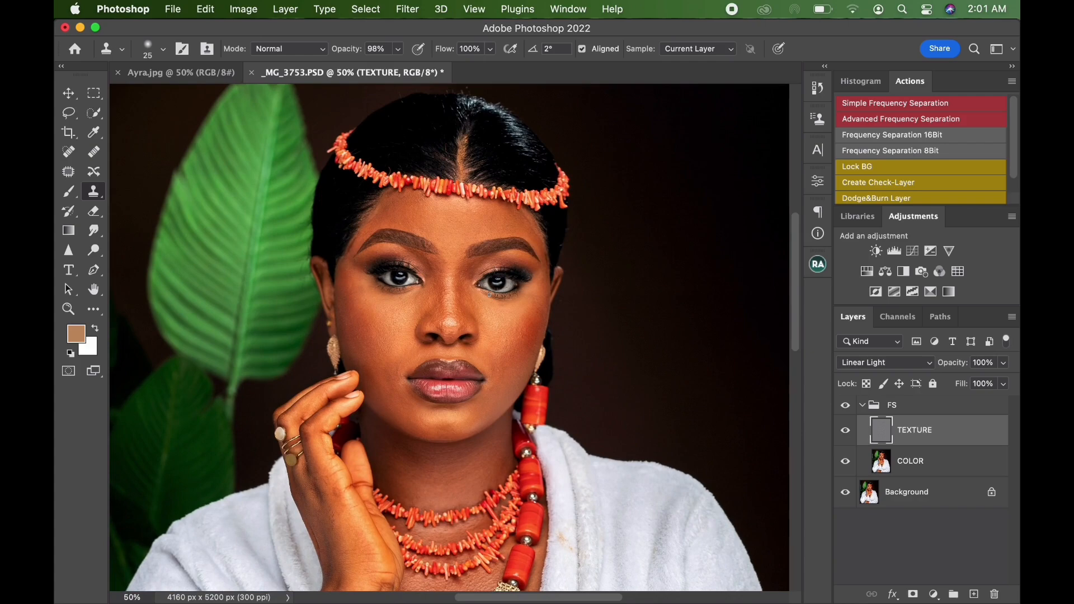
left_click(918, 468)
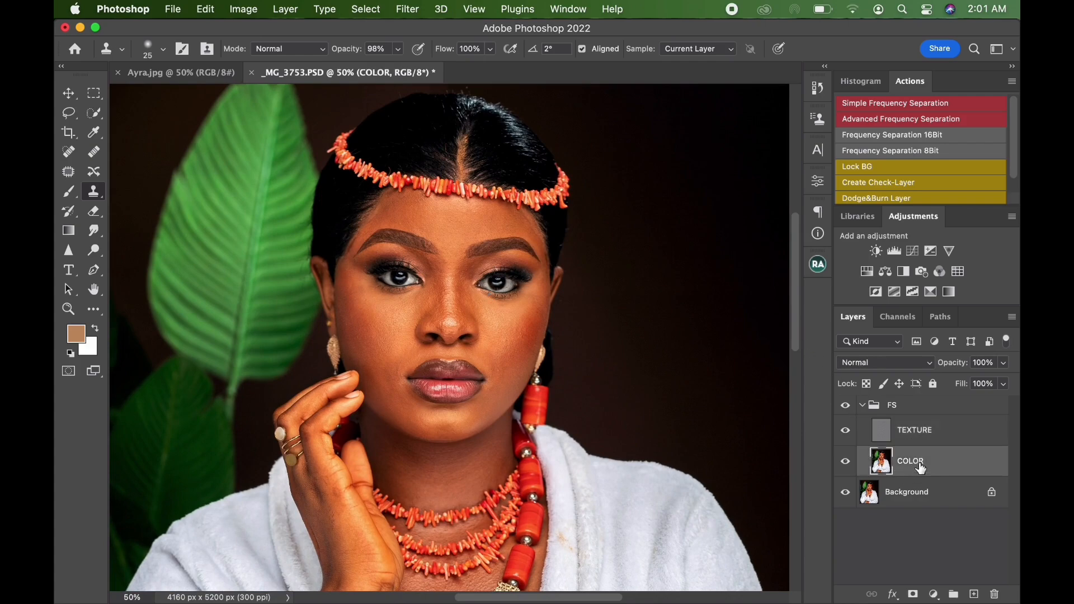
left_click(93, 309)
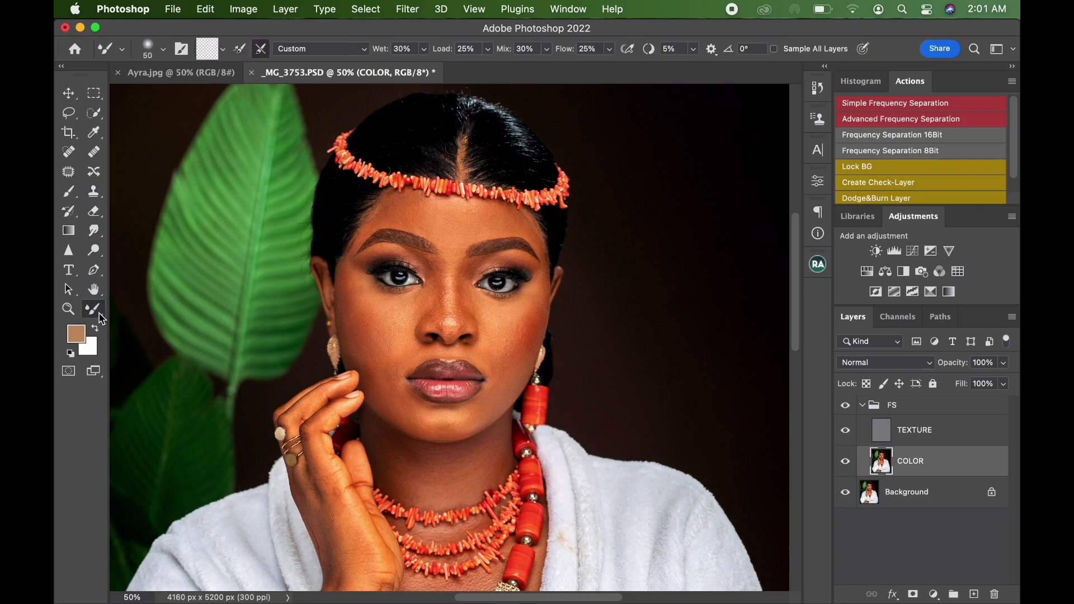
left_click(222, 49)
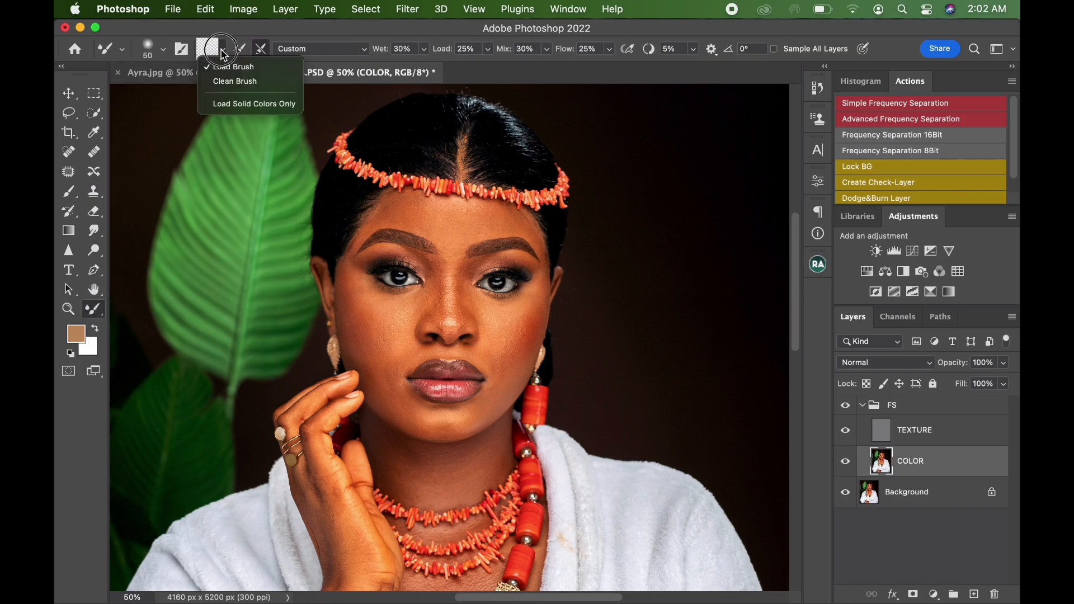
left_click(224, 81)
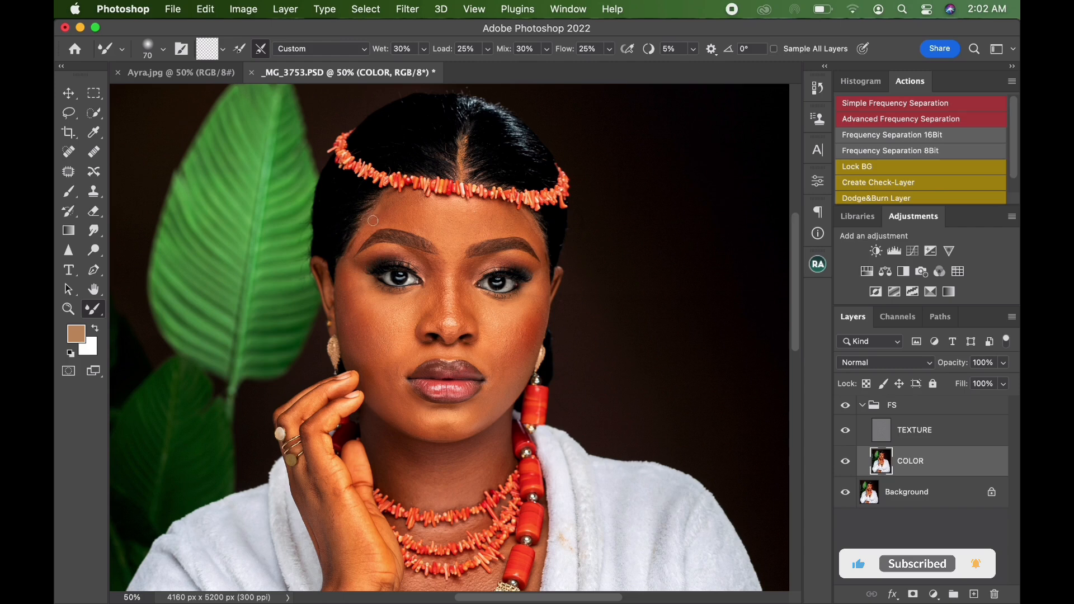
Blend the uneven skin tones across the forehead and temple on the COLOR layer with an adjusted Mixer Brush size.
key("bracketright")
key("bracketright")
key("bracketright")
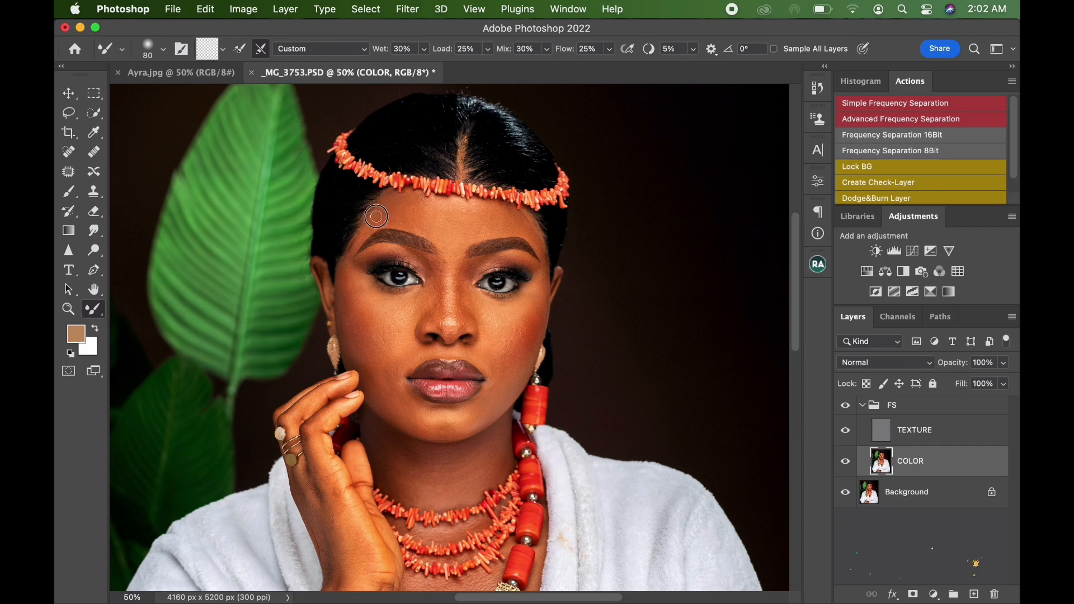
key("bracketleft")
key("bracketleft")
key("bracketright")
key("bracketright")
key("bracketright")
key("bracketright")
key("bracketleft")
key("bracketleft")
key("bracketright")
key("bracketright")
key("bracketright")
Blend the tones around the eyes, down the nose and along the side of the face by the ear.
mouse_move(481, 267)
left_mouse_down()
mouse_move(506, 255)
mouse_move(527, 267)
left_mouse_up()
key("bracketright")
left_click_drag(428, 265, 442, 325)
key("bracketright")
left_click_drag(458, 326, 448, 334)
key("bracketright")
left_click_drag(345, 292, 343, 268)
mouse_move(348, 317)
left_mouse_down()
mouse_move(357, 280)
mouse_move(359, 330)
mouse_move(380, 328)
mouse_move(360, 304)
left_mouse_up()
Smooth the tones at the temple, the inner eye corner and the cheek near the hand, comparing with the original through the FS group's visibility.
key("bracketright")
key("bracketright")
key("bracketright")
key("bracketleft")
key("bracketleft")
mouse_move(384, 216)
left_mouse_down()
mouse_move(395, 215)
mouse_move(377, 205)
left_mouse_up()
left_click(845, 407)
left_click_drag(427, 266, 414, 252)
key("bracketright")
mouse_move(397, 350)
left_mouse_down()
mouse_move(406, 358)
mouse_move(401, 314)
left_mouse_up()
key("bracketleft")
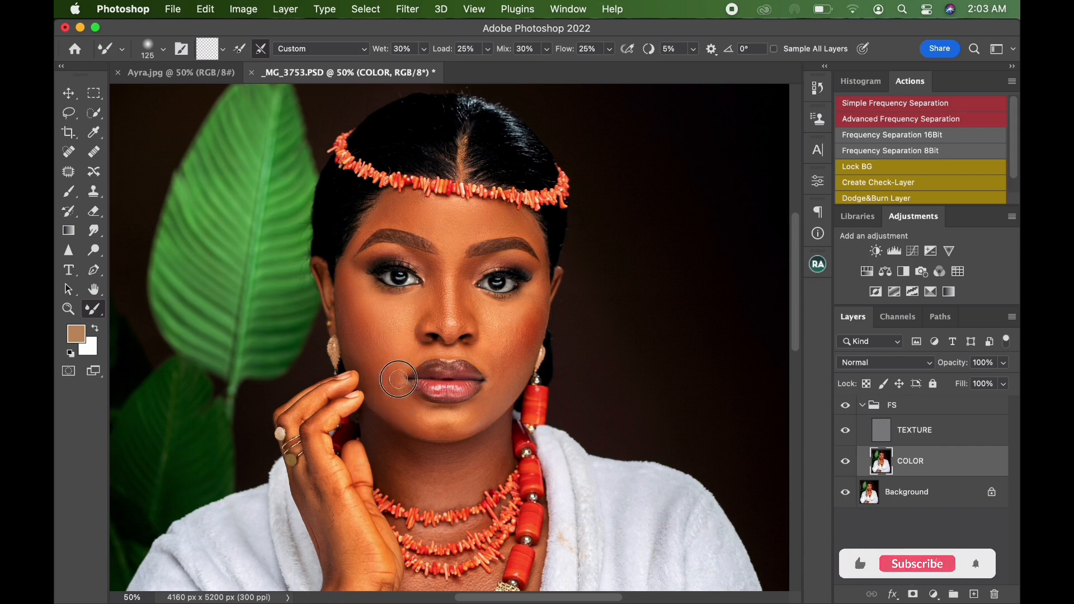
Blend the skin tones around the mouth corner and chin with the Mixer Brush at sizes between 100 and 175.
key("bracketright")
key("bracketright")
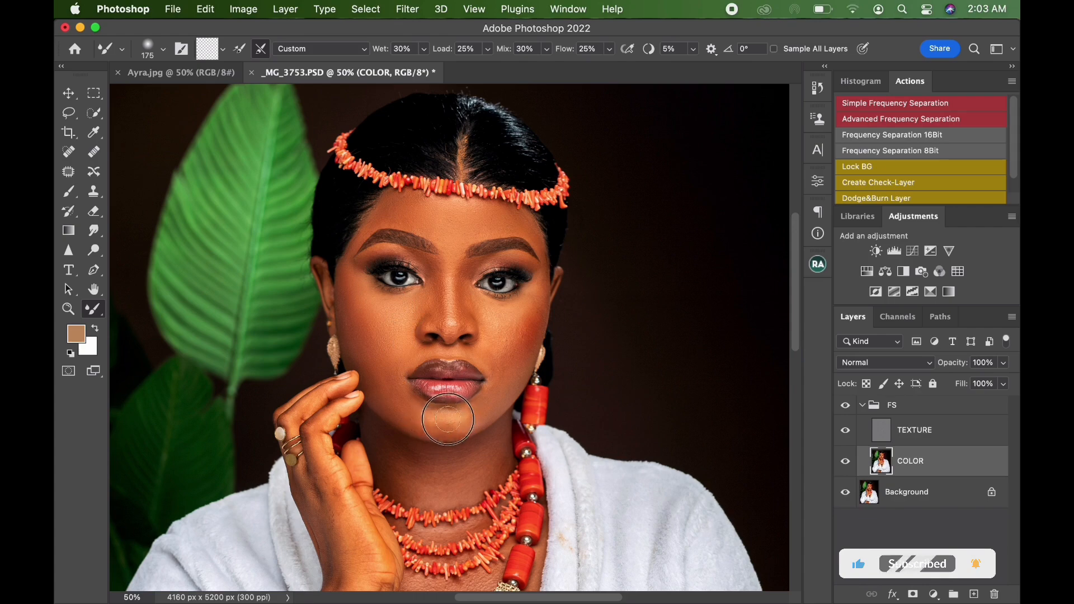
key("bracketleft")
key("bracketleft")
key("bracketleft")
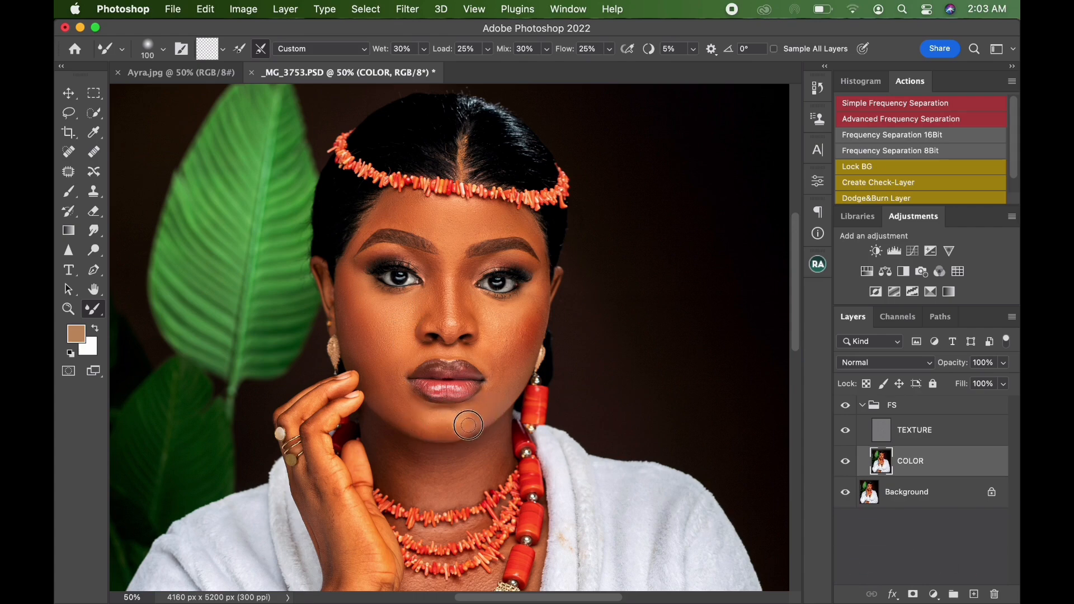
key("bracketright")
key("bracketright")
key("bracketright")
key("bracketleft")
key("bracketright")
key("bracketright")
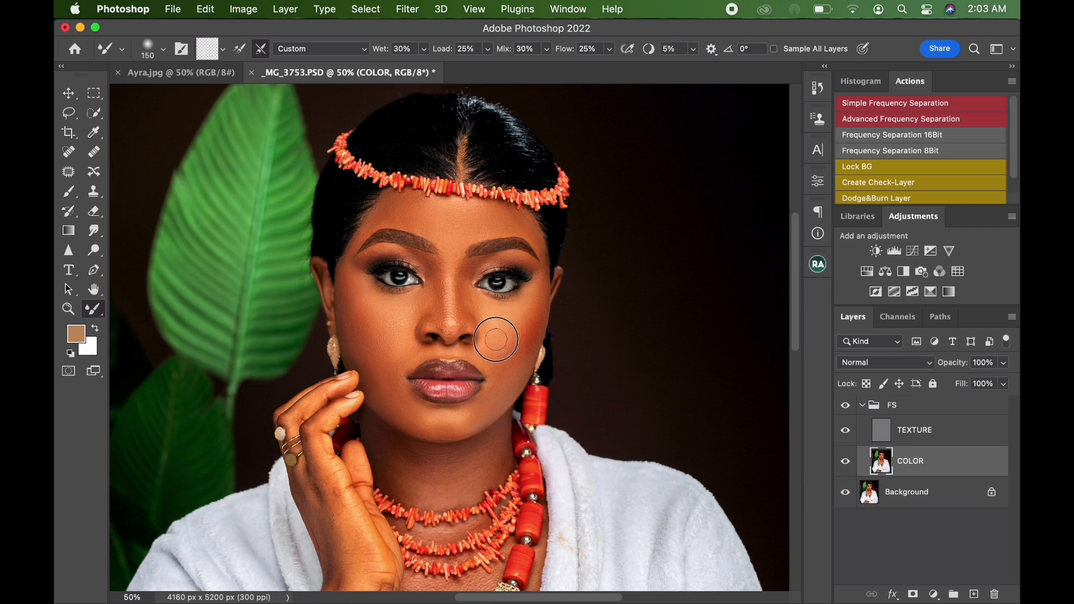
Smooth the tones on the cheek opposite the hand, then compare the face with and without the FS group.
key("bracketright")
key("bracketright")
key("bracketright")
key("bracketright")
key("bracketright")
key("bracketright")
key("bracketright")
key("bracketright")
key("bracketright")
key("bracketright")
left_click(846, 406)
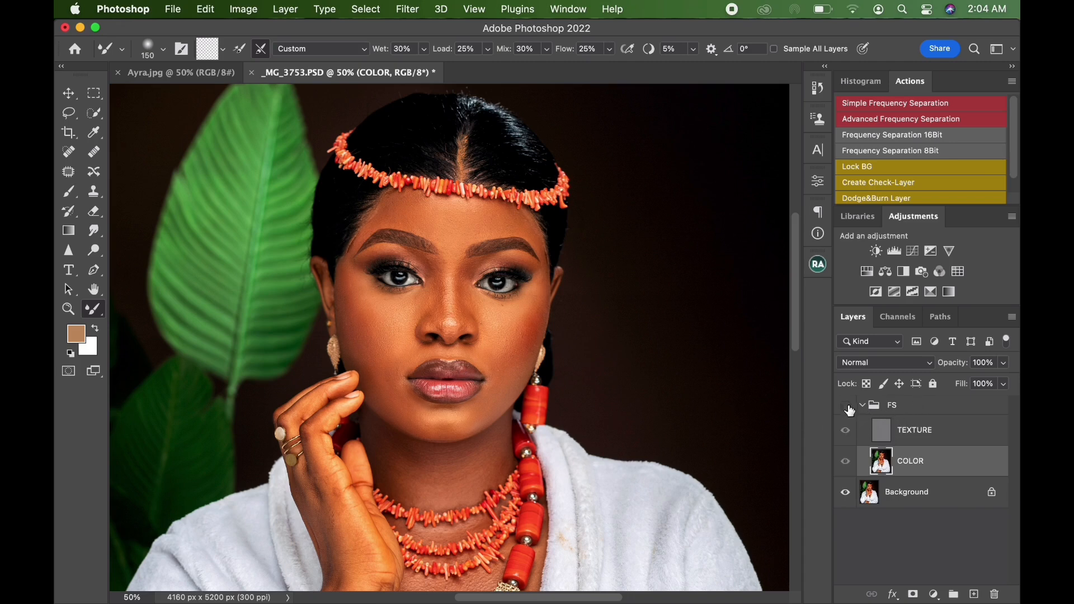
left_click(847, 407)
Blend the remaining uneven tones on the outer cheek, jawline, nose bridge and the cheek near the hand.
mouse_move(531, 332)
left_mouse_down()
mouse_move(533, 318)
mouse_move(527, 332)
left_mouse_up()
mouse_move(493, 407)
left_mouse_down()
mouse_move(450, 428)
mouse_move(428, 426)
mouse_move(408, 405)
mouse_move(385, 411)
mouse_move(408, 400)
mouse_move(384, 388)
mouse_move(404, 411)
mouse_move(449, 429)
mouse_move(489, 407)
left_mouse_up()
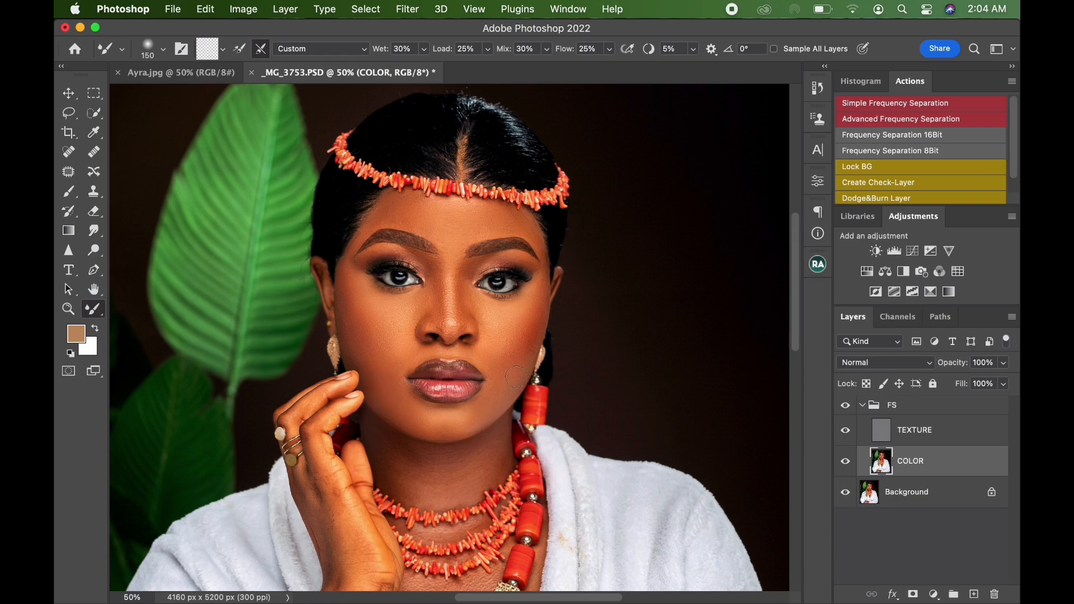
mouse_move(432, 277)
left_mouse_down()
mouse_move(440, 319)
mouse_move(468, 279)
left_mouse_up()
left_click_drag(406, 420, 412, 280)
Blend the skin tones on the neck and the chest around the necklaces with a larger Mixer Brush.
key("super+minus")
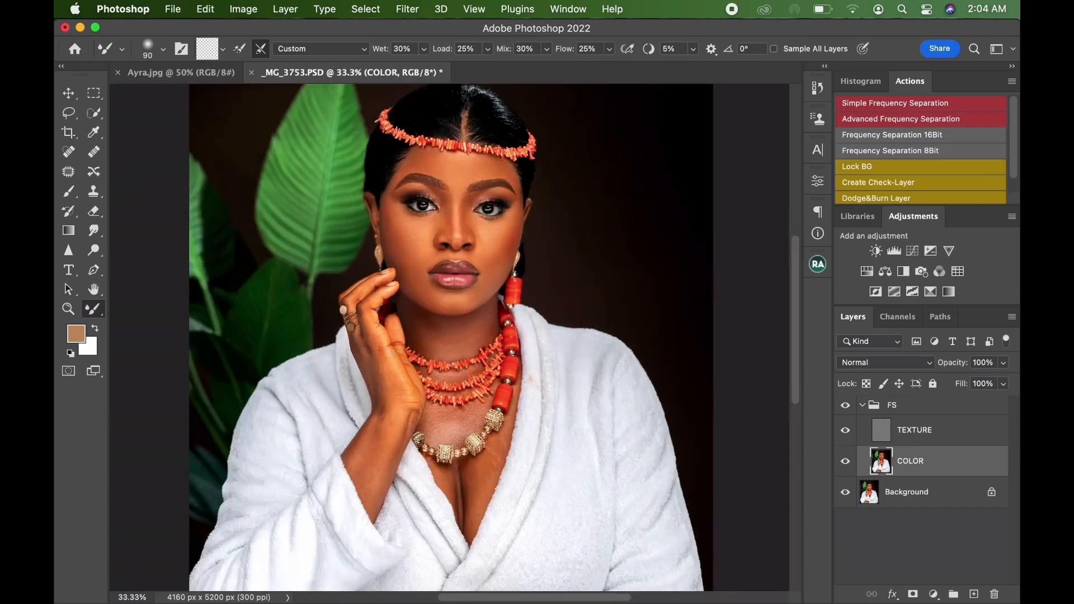
key("bracketright")
key("bracketright")
key("bracketright")
mouse_move(434, 330)
left_mouse_down()
mouse_move(482, 332)
mouse_move(486, 315)
mouse_move(439, 338)
left_mouse_up()
key("bracketright")
key("bracketright")
mouse_move(459, 425)
left_mouse_down()
mouse_move(438, 423)
mouse_move(458, 435)
left_mouse_up()
left_click_drag(498, 445, 500, 442)
key("bracketright")
key("bracketright")
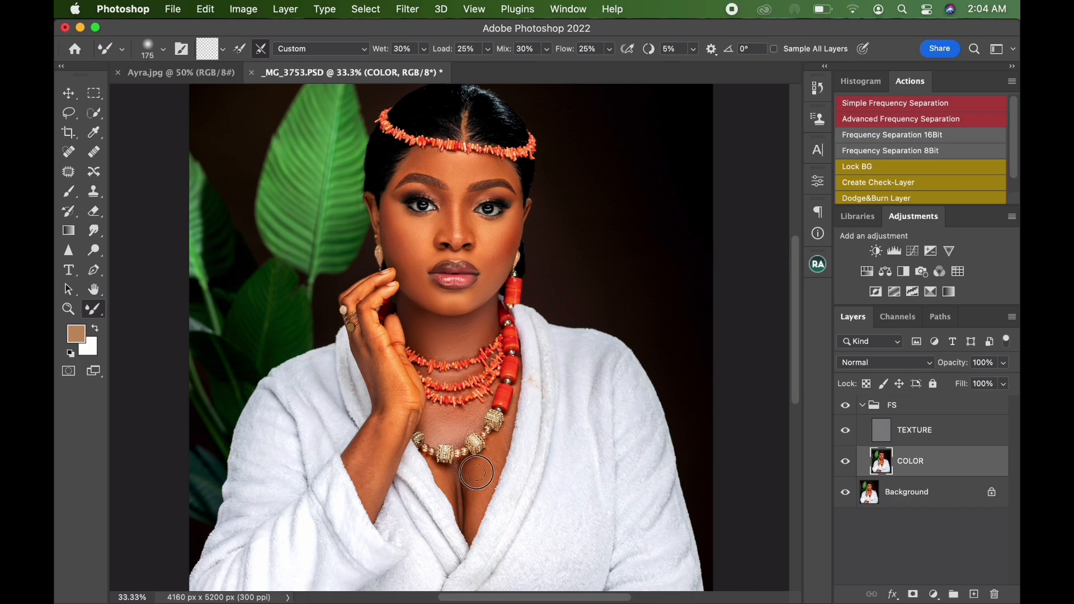
Clone clean skin over the bumps on the chest between the gold beads and the robe on the TEXTURE layer.
key("super+equal")
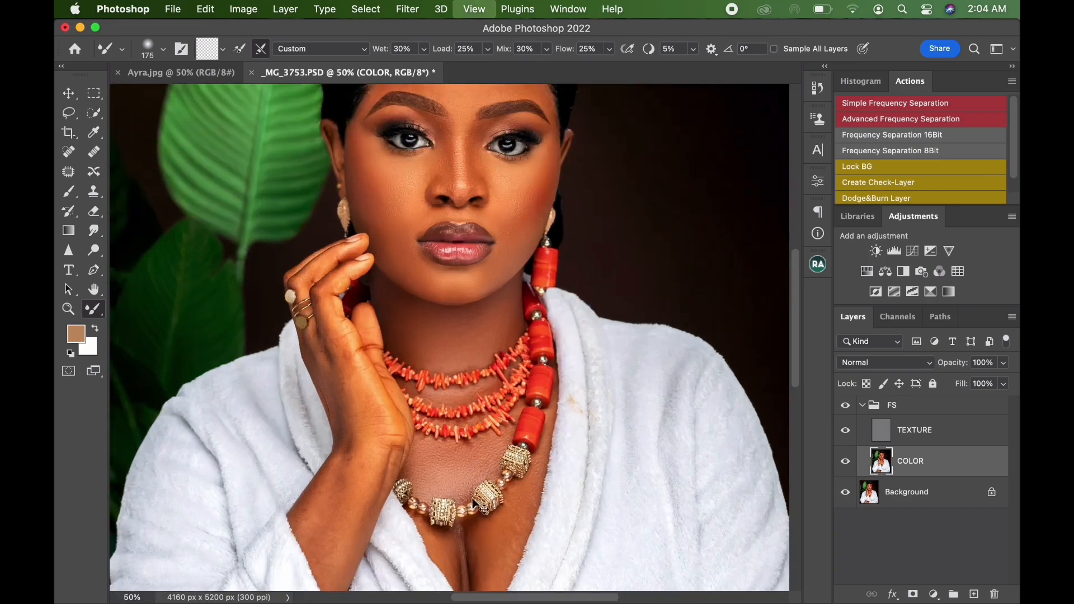
key("super+equal")
key("super+equal")
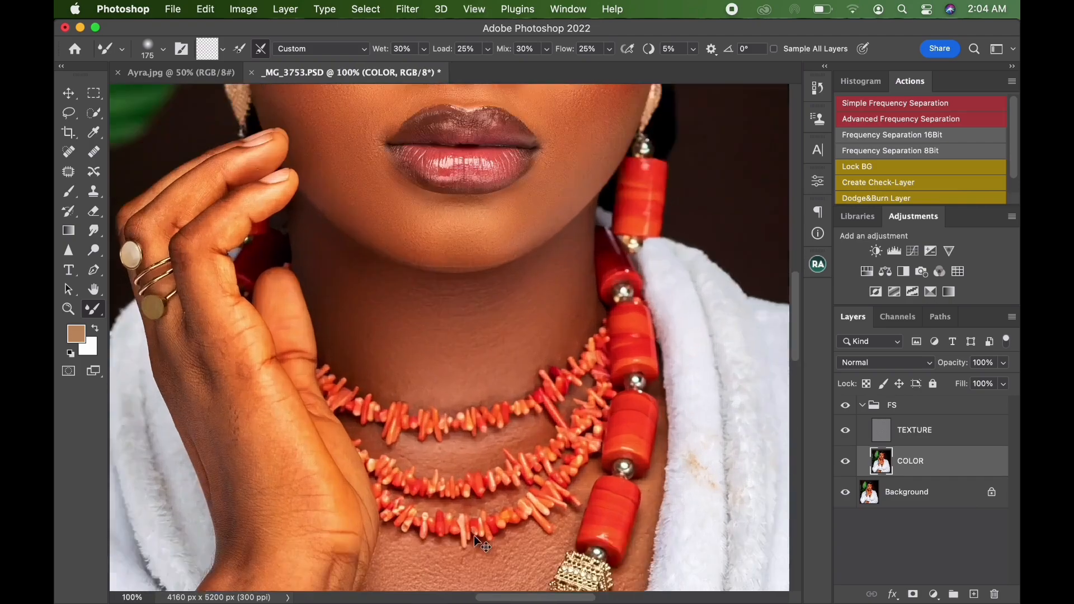
left_click_drag(464, 422, 470, 259)
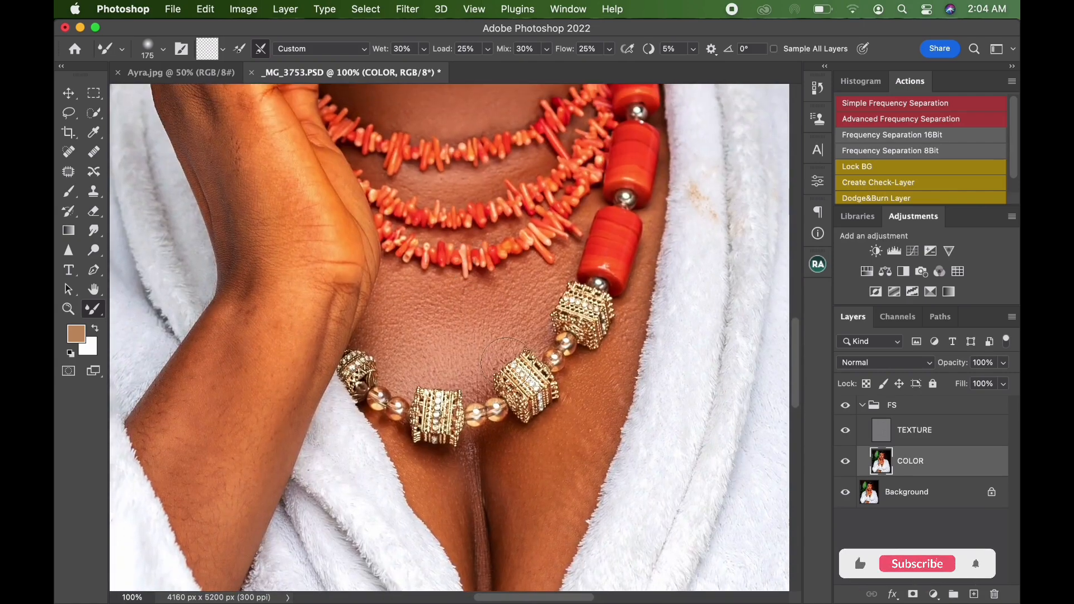
left_click(909, 437)
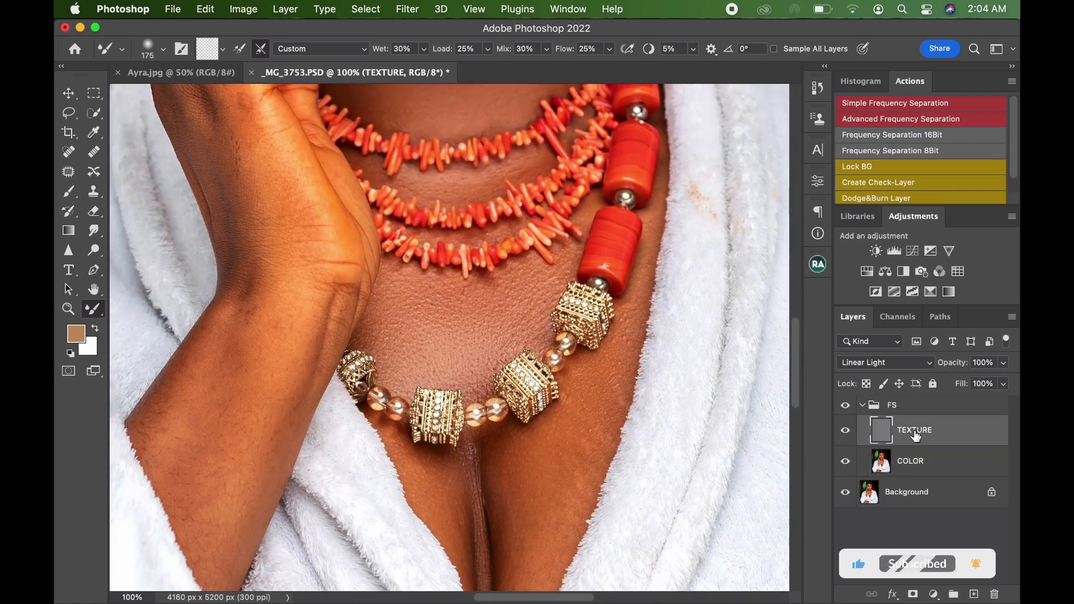
left_click(94, 192)
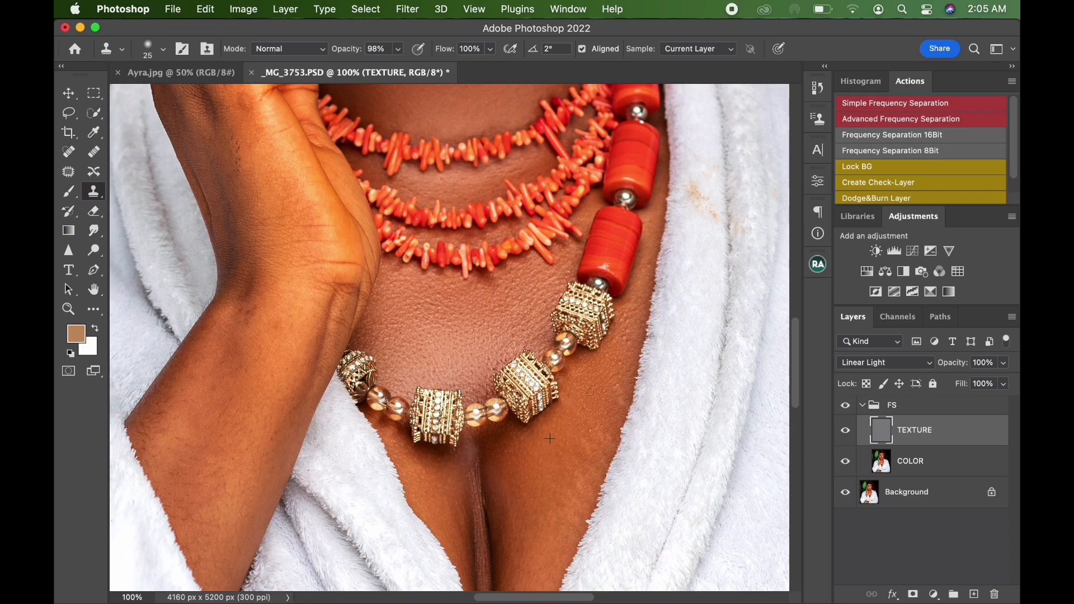
left_click(594, 414, "alt")
left_click(614, 364, "alt")
mouse_move(614, 358)
left_mouse_down()
mouse_move(624, 335)
mouse_move(624, 347)
left_mouse_up()
left_click(612, 348)
Blend the chest tones below the gold beads on the COLOR layer with the Mixer Brush and compare with the original.
key("super+minus")
key("super+minus")
key("super+minus")
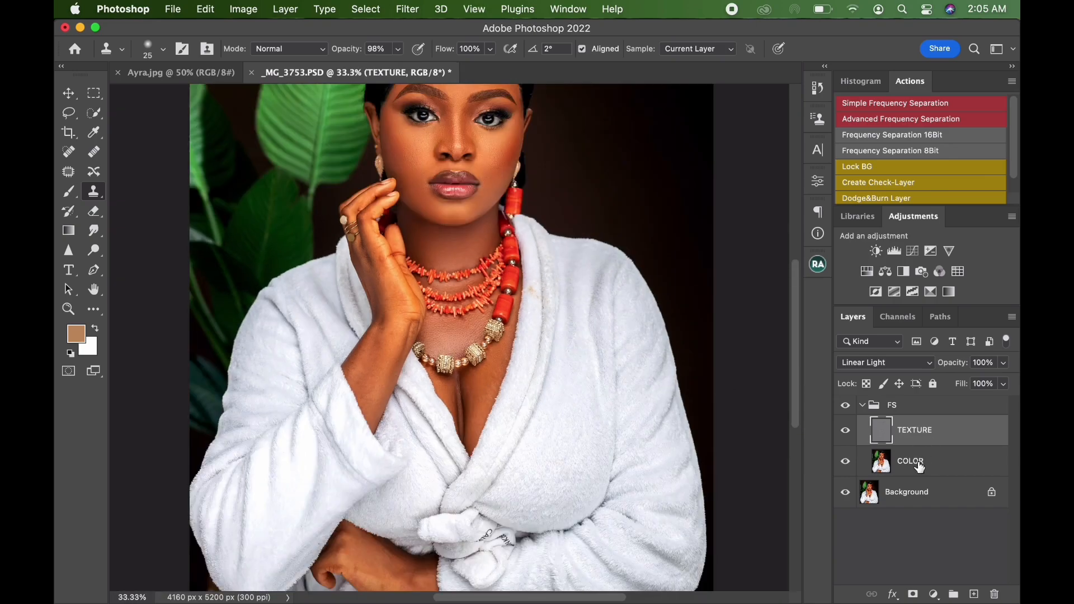
left_click(912, 459)
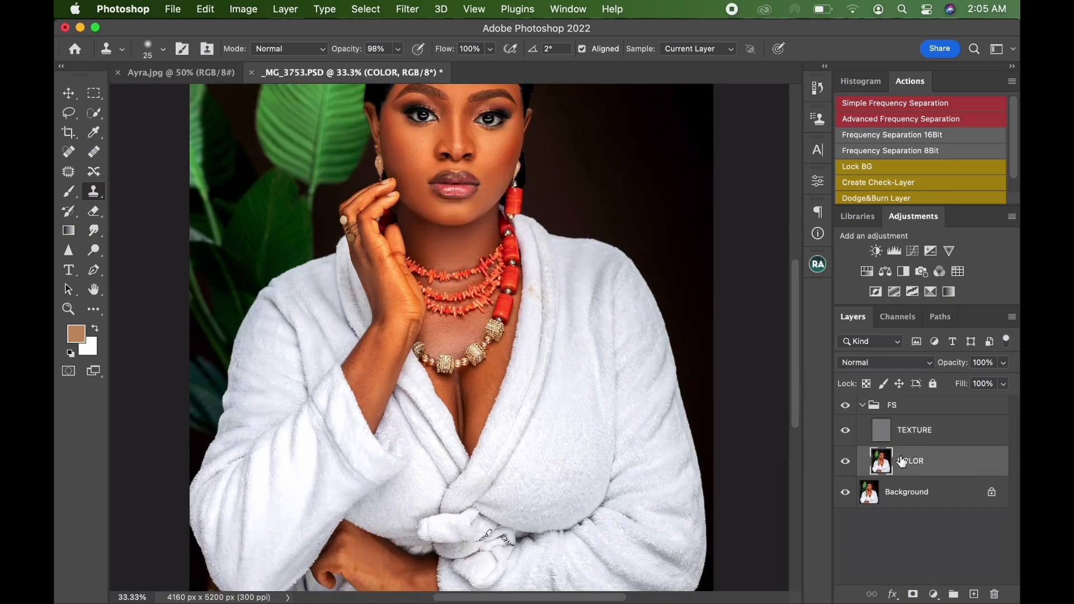
left_click(95, 312)
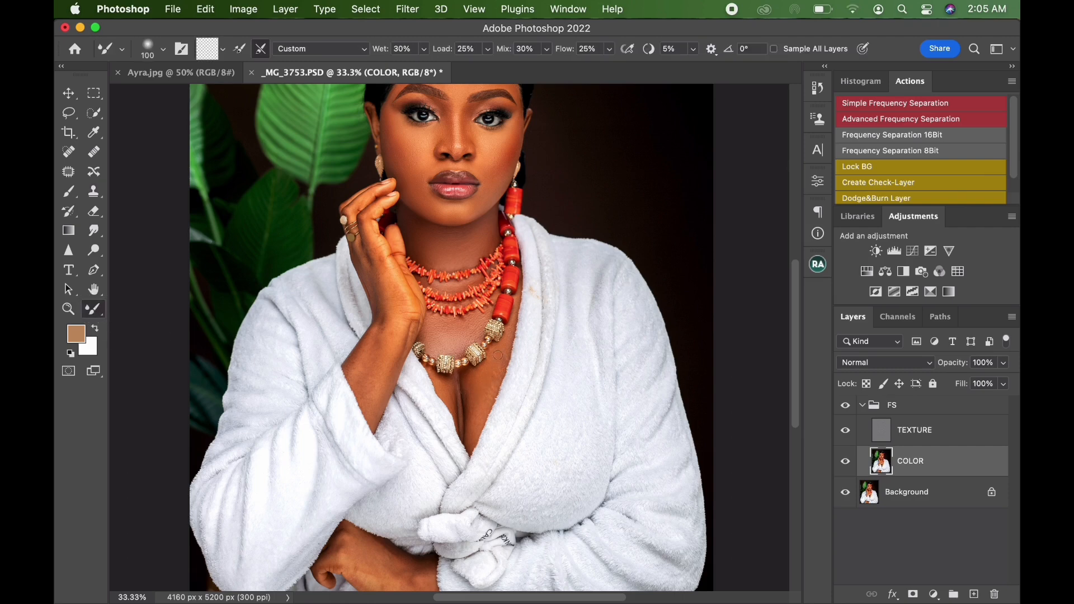
key("bracketright")
key("bracketright")
mouse_move(483, 396)
left_mouse_down()
mouse_move(467, 404)
mouse_move(470, 372)
mouse_move(461, 388)
left_mouse_up()
key("bracketright")
mouse_move(471, 408)
left_mouse_down()
mouse_move(464, 384)
mouse_move(485, 394)
mouse_move(481, 376)
left_mouse_up()
left_click(847, 404)
left_click(848, 406)
Smooth the tones on the raised hand, wrist and forearm on the COLOR layer, adapting the Mixer Brush size to each area.
key("bracketright")
key("bracketright")
key("bracketright")
key("bracketright")
key("bracketright")
key("bracketleft")
key("bracketleft")
key("bracketright")
key("bracketright")
key("bracketright")
key("bracketleft")
key("bracketleft")
key("bracketright")
key("bracketright")
key("bracketright")
key("bracketleft")
key("bracketright")
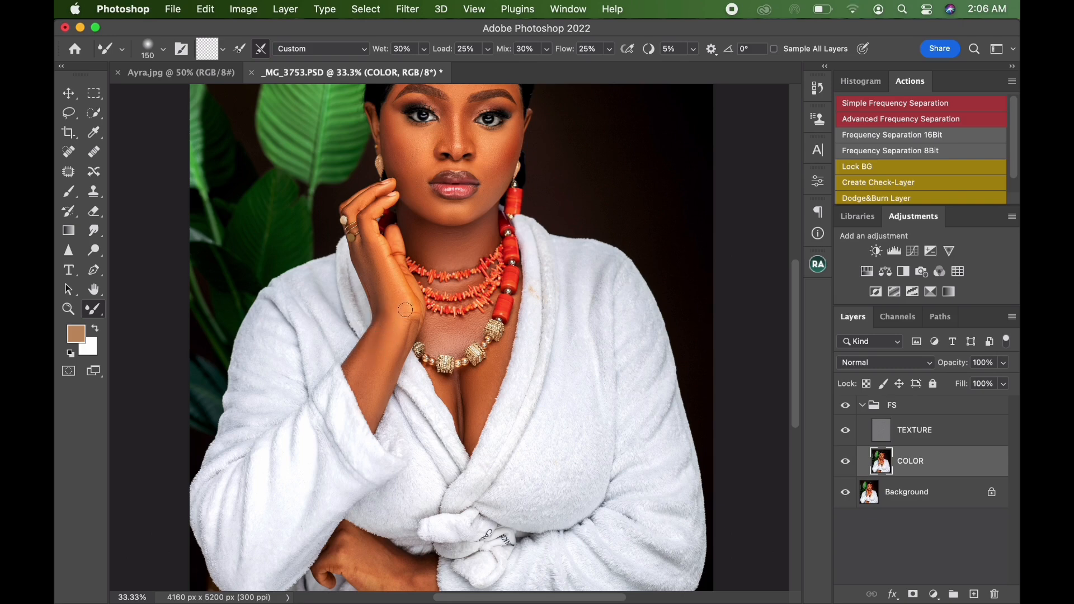
key("bracketleft")
key("bracketleft")
key("bracketright")
Blend the skin tones on the lower hand and forearm below the robe sleeve with the Mixer Brush.
scroll(393, 516, "down", 5)
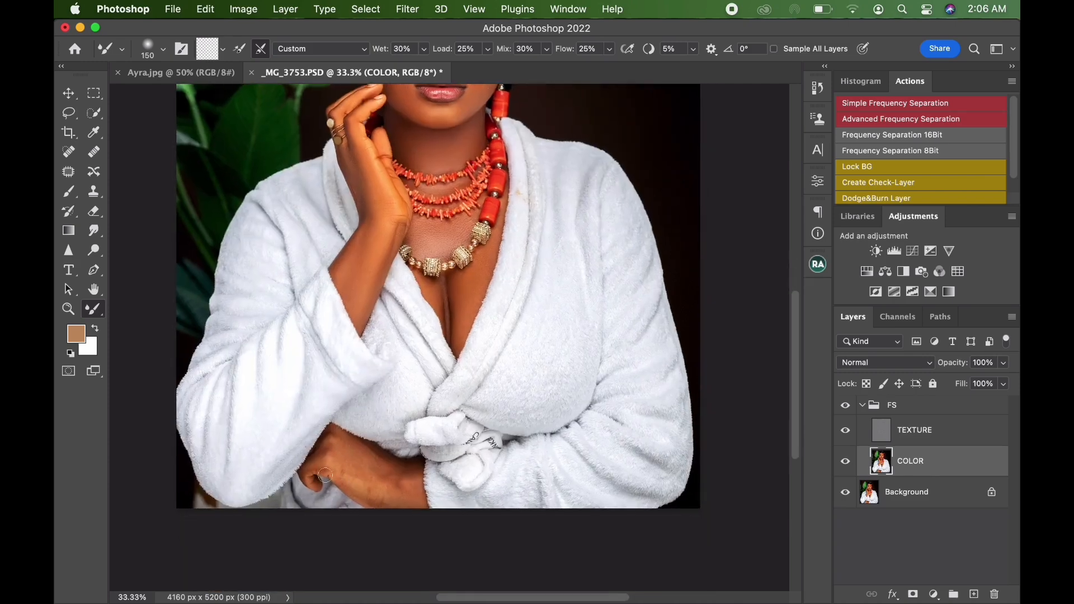
key("bracketright")
key("bracketright")
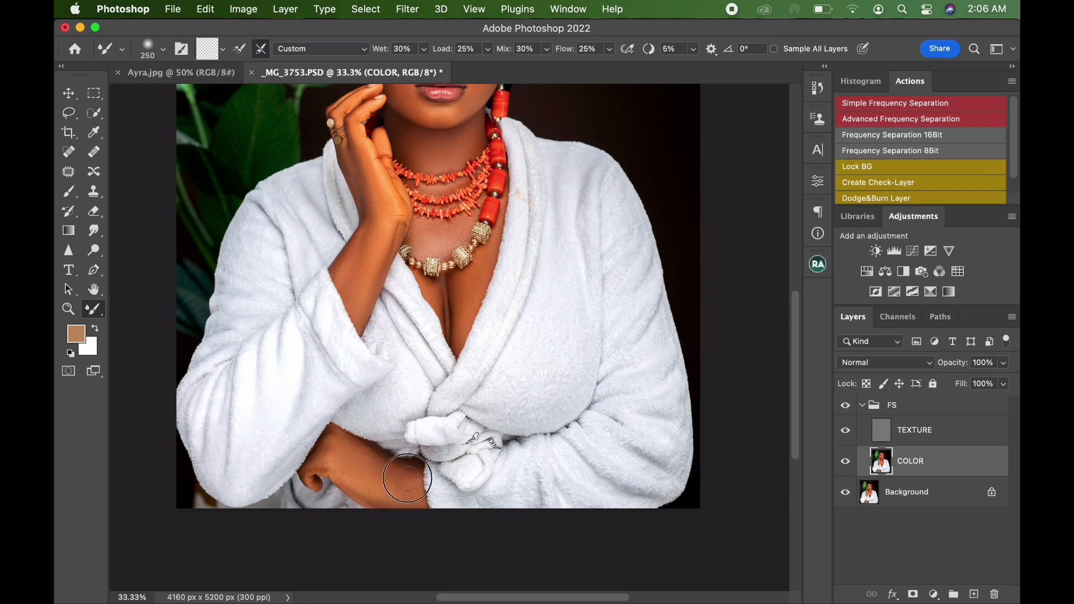
key("bracketleft")
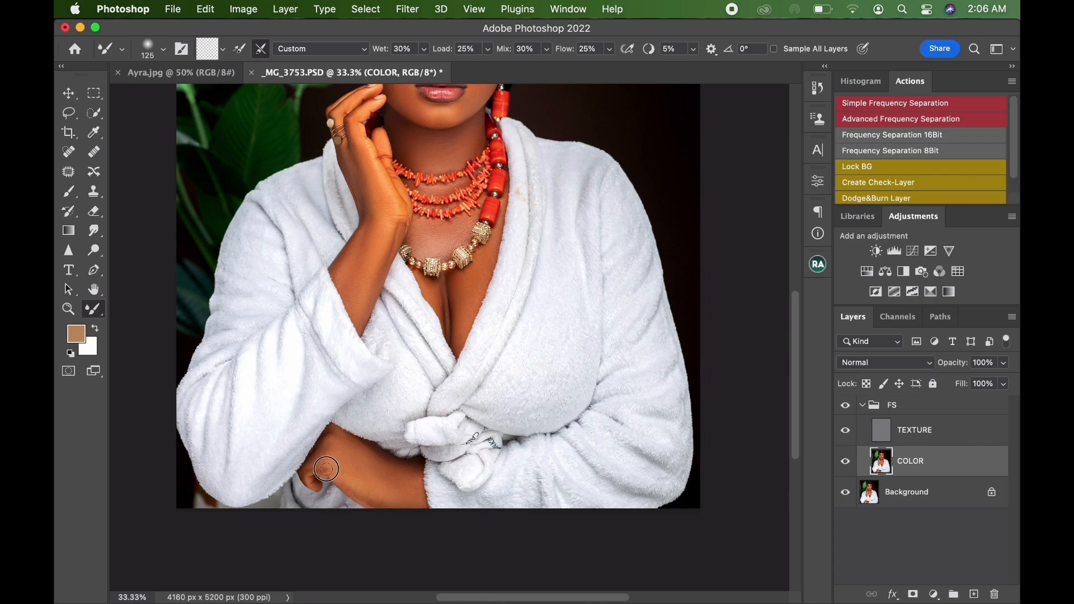
key("bracketright")
key("bracketright")
Compare the arms and the whole portrait before and after retouching by toggling the FS group's visibility.
left_click(845, 405)
left_click(845, 405)
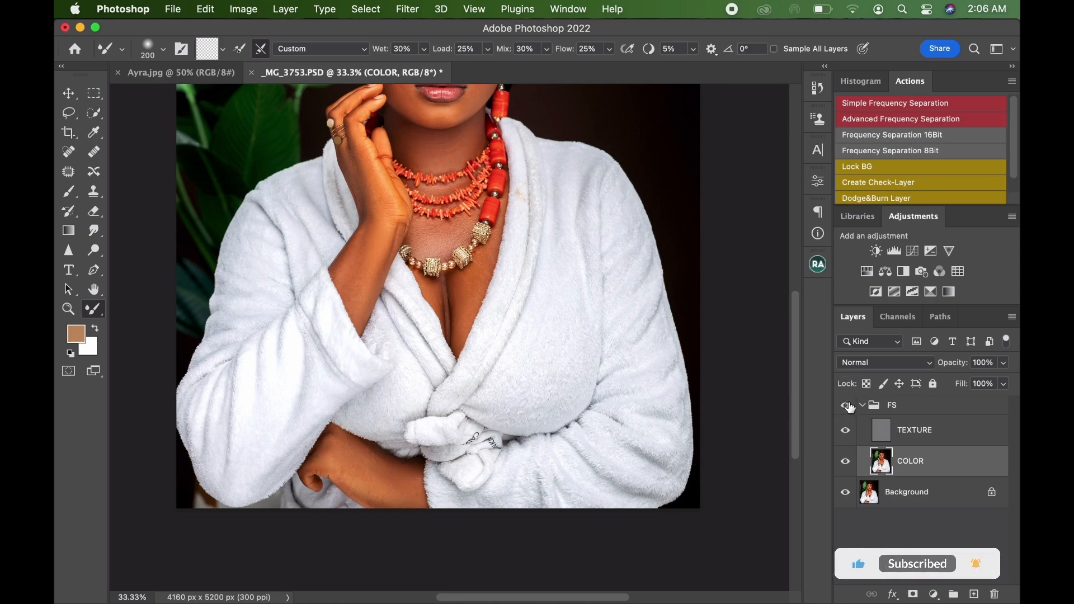
left_click_drag(511, 381, 520, 424)
scroll(547, 427, "up", 3)
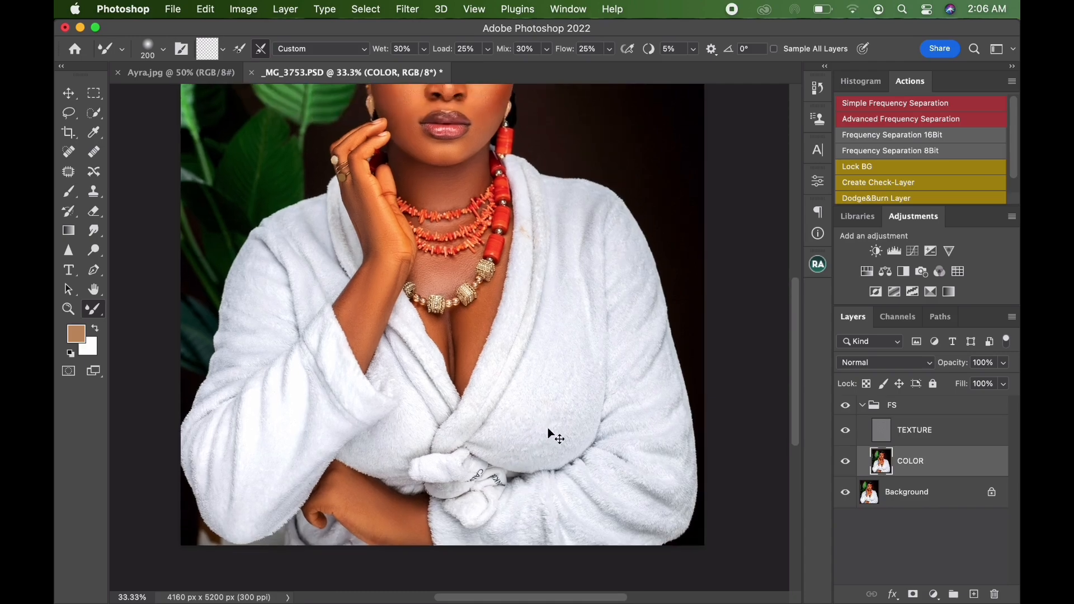
scroll(545, 428, "down", 2)
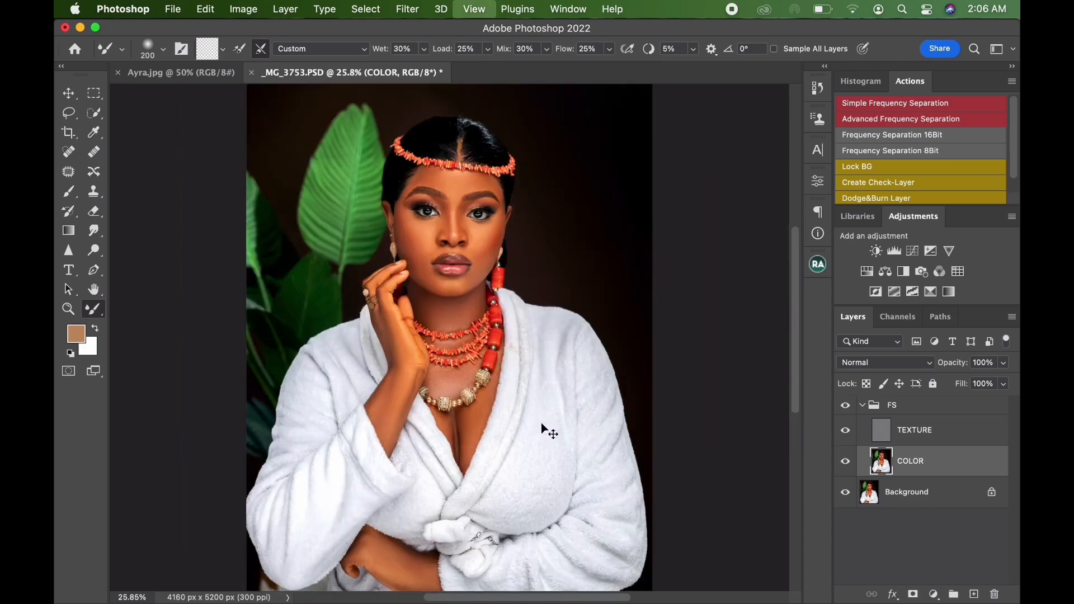
left_click(845, 406)
left_click(846, 406)
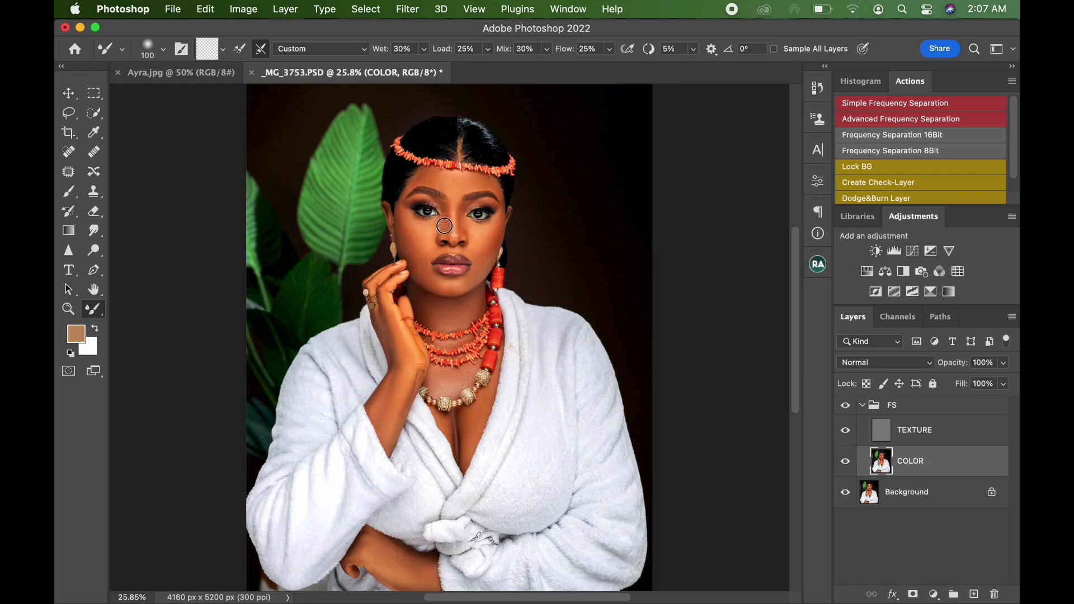
Refine the tone blending over the face with the Mixer Brush and compare the finished retouch with the original through the FS group's visibility.
key("bracketright")
key("bracketright")
key("bracketright")
key("bracketright")
key("bracketright")
key("bracketright")
key("bracketright")
key("bracketright")
key("bracketright")
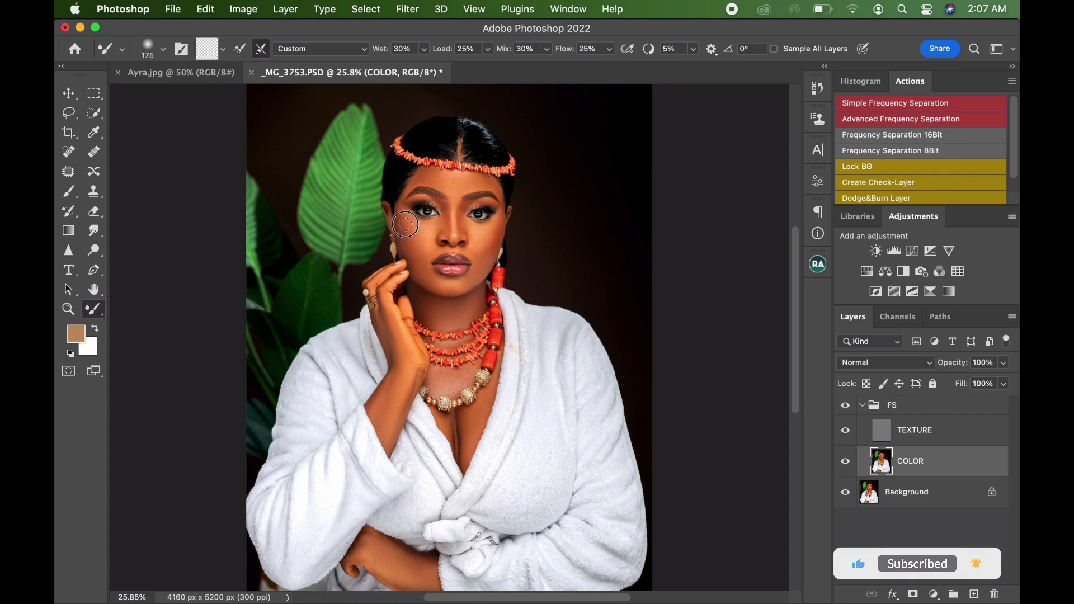
left_click(847, 407)
left_click(847, 407)
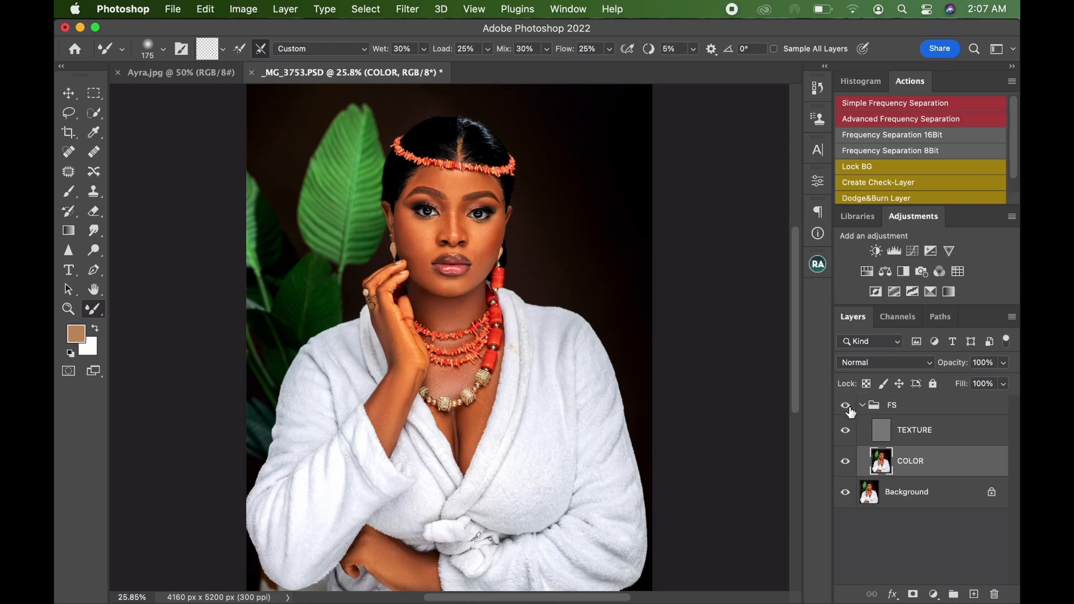
left_click(847, 407)
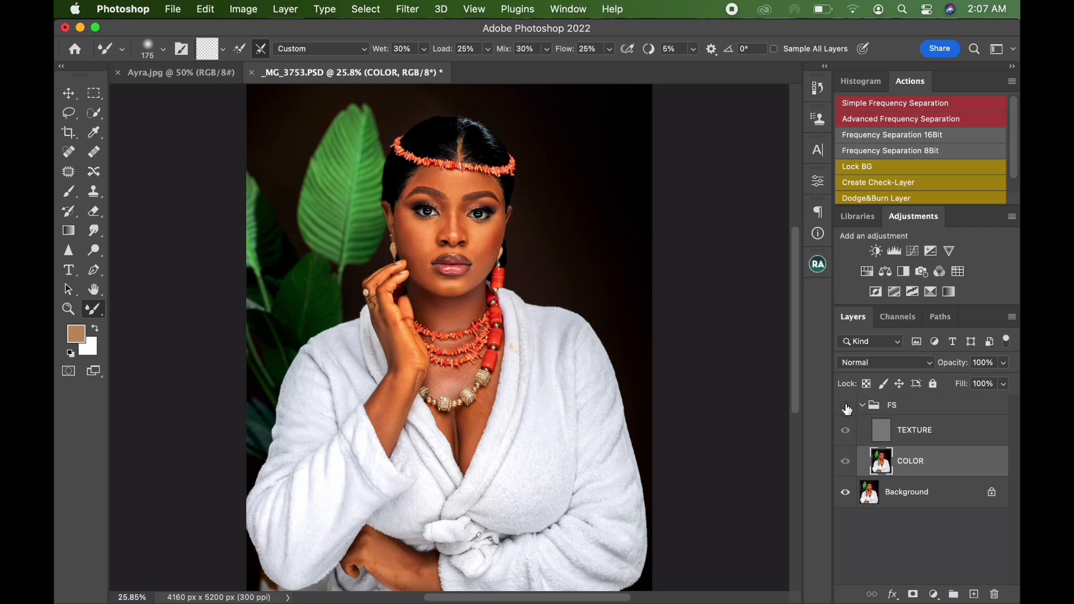
left_click(847, 409)
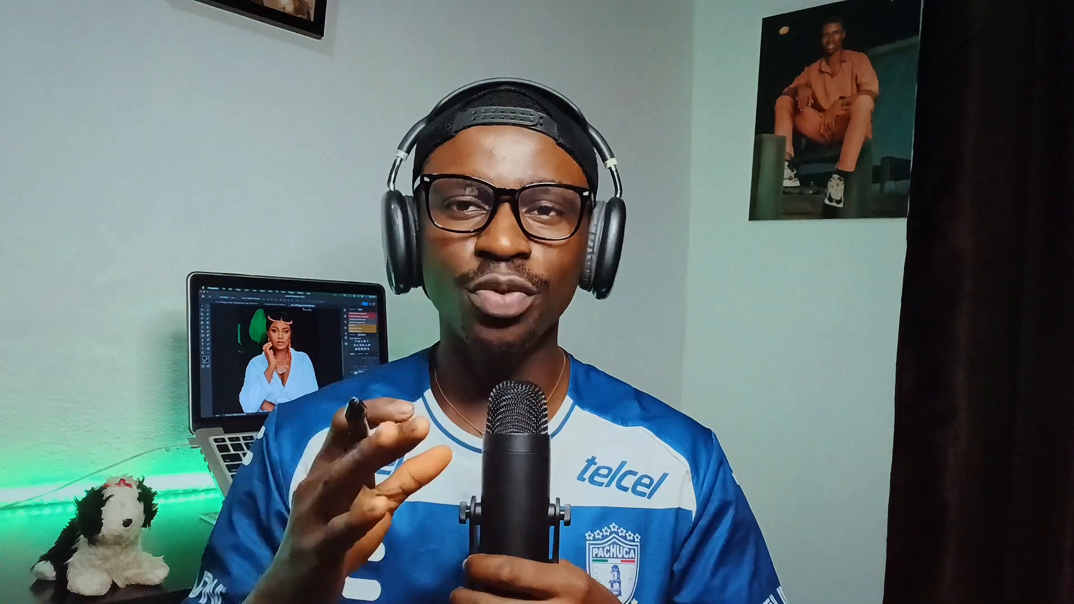